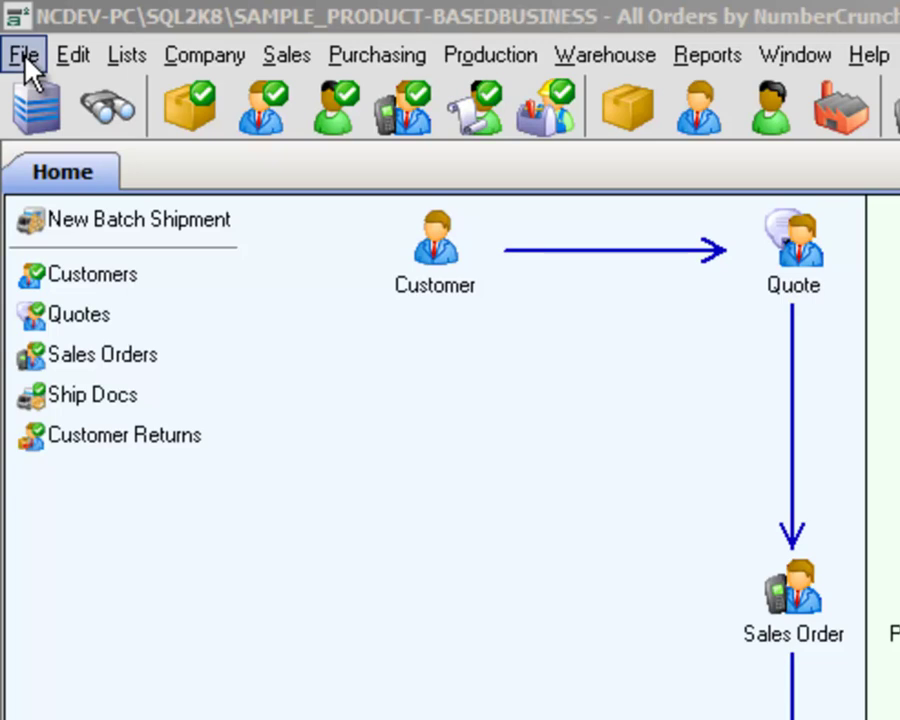
# Bring up the data import options for the open company.
pyautogui.click(24, 54)
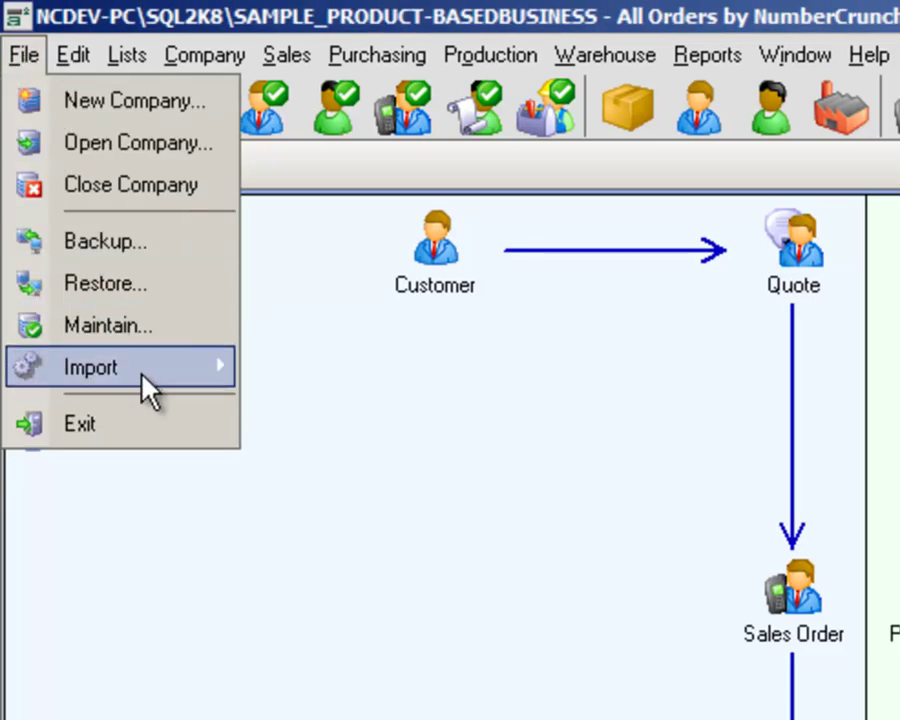
pyautogui.moveTo(182, 380)
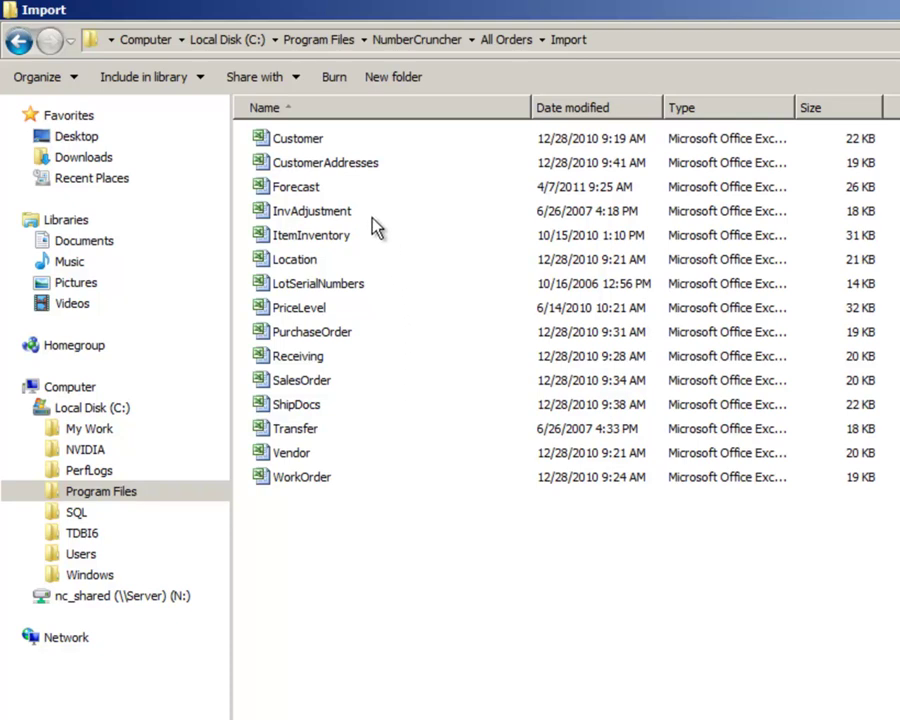
# In Windows Explorer, browse to C:\Program Files\NumberCruncher\All Orders\Import and select the ItemInventory template.
pyautogui.click(188, 410)
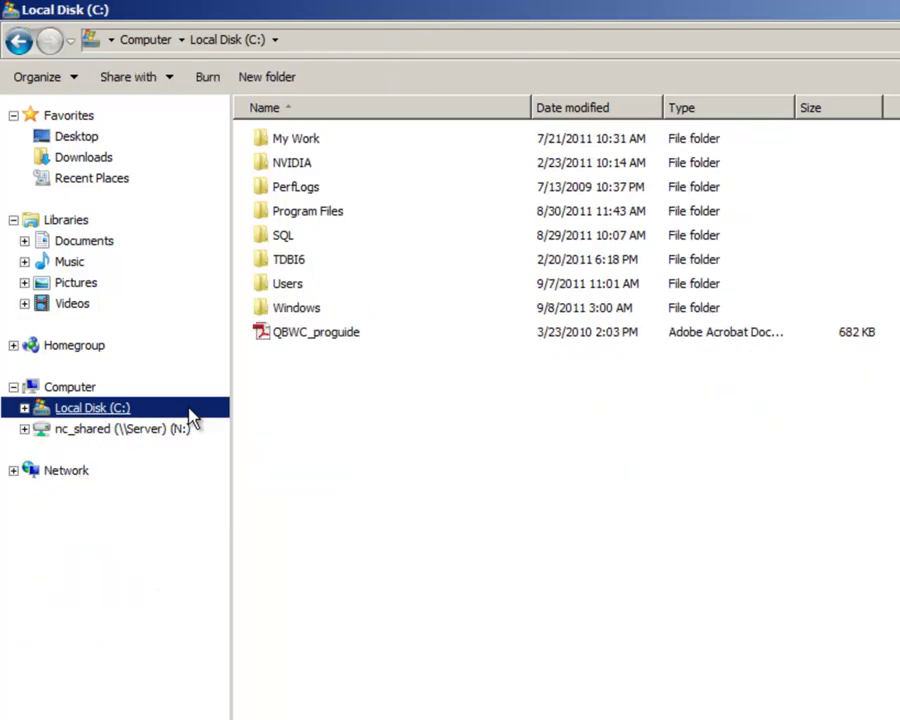
pyautogui.click(360, 216)
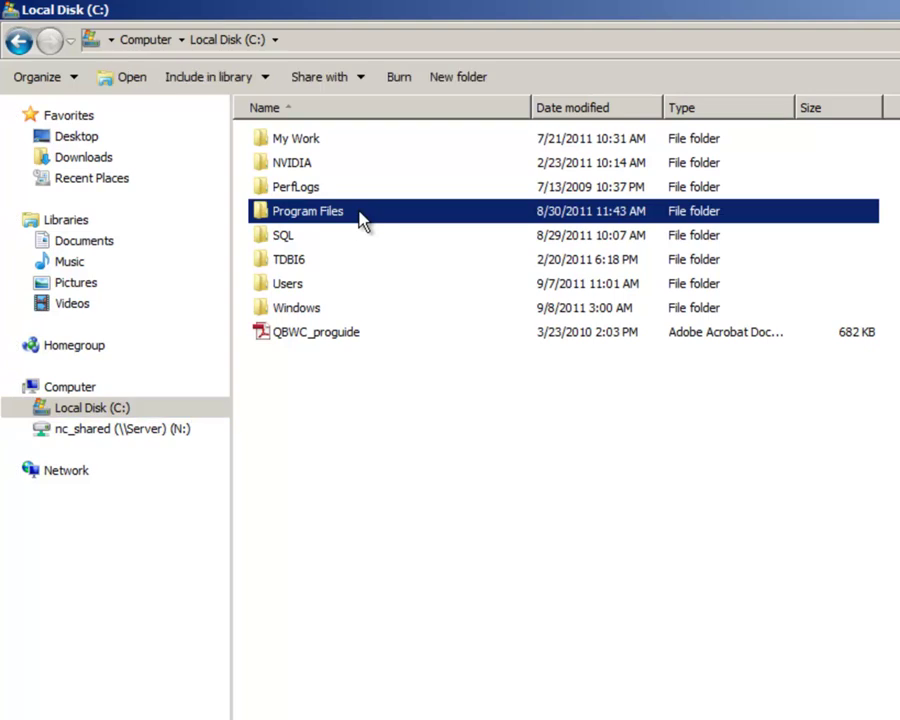
pyautogui.doubleClick(360, 214)
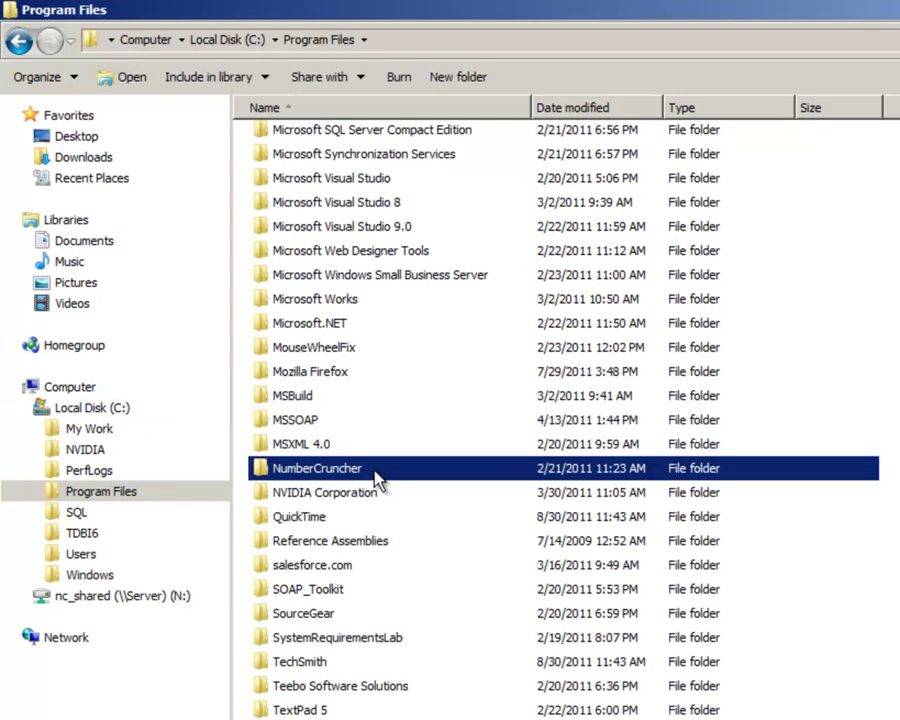
pyautogui.doubleClick(330, 468)
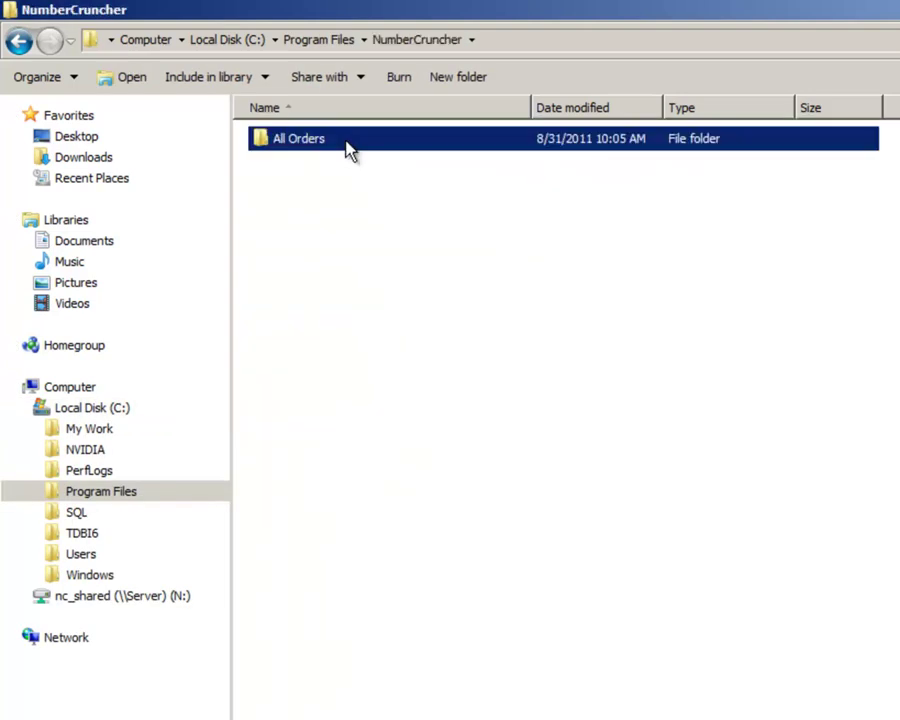
pyautogui.doubleClick(349, 149)
pyautogui.doubleClick(324, 167)
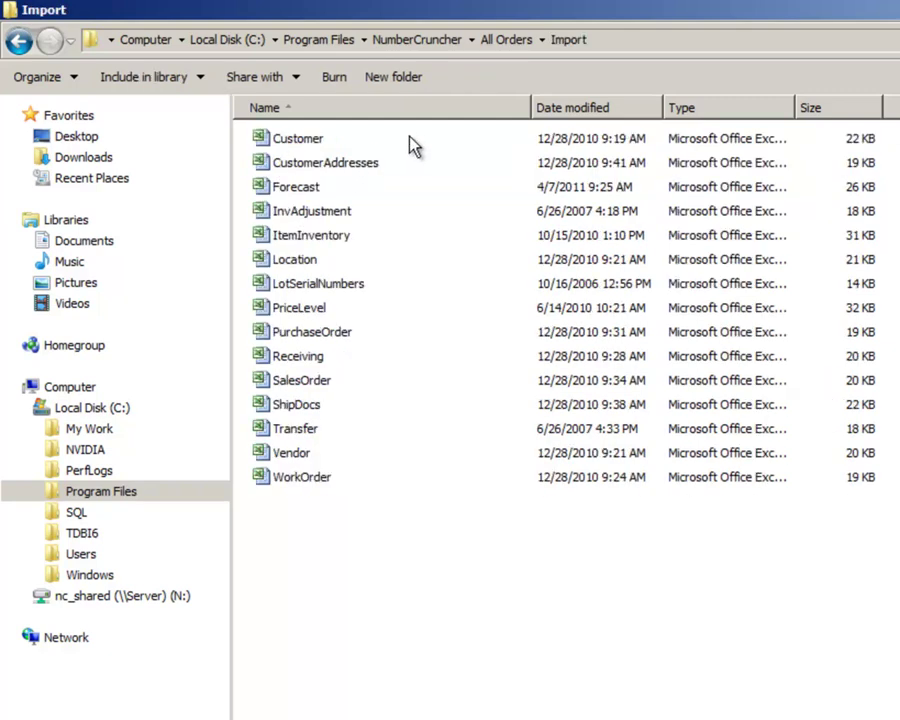
pyautogui.click(374, 240)
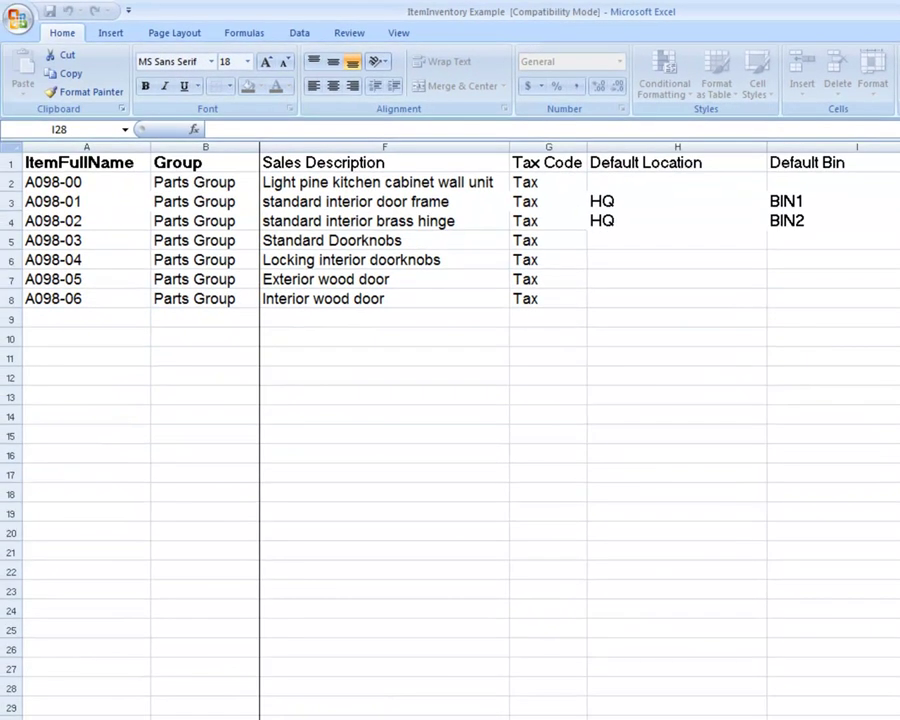
# In Excel, examine the ItemInventory Example workbook's Item, Vendors, Related Items and Customer #s sheets and their key columns.
pyautogui.click(548, 718)
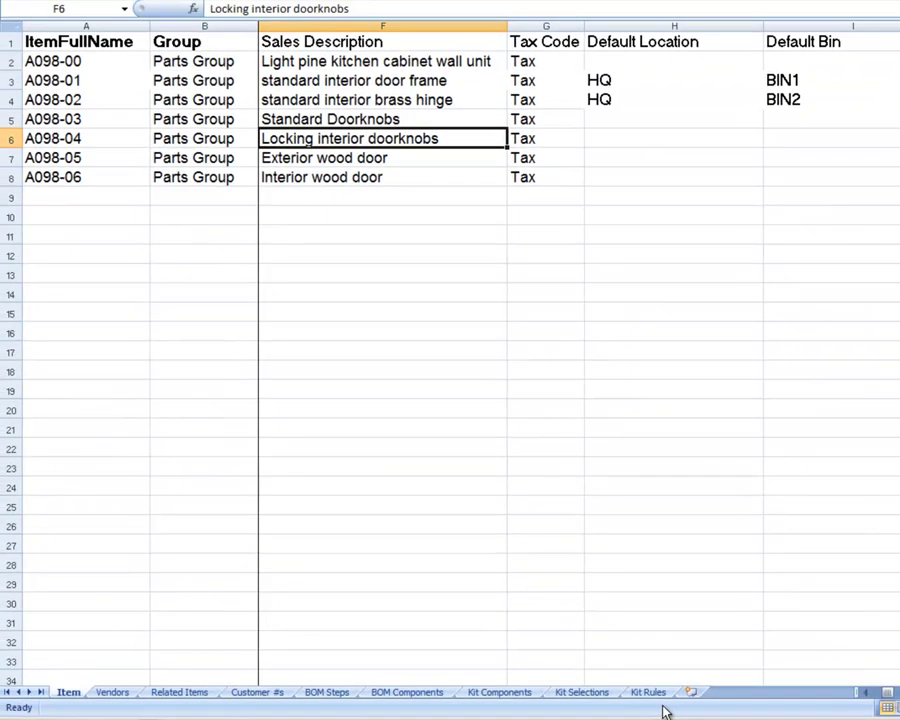
pyautogui.click(140, 45)
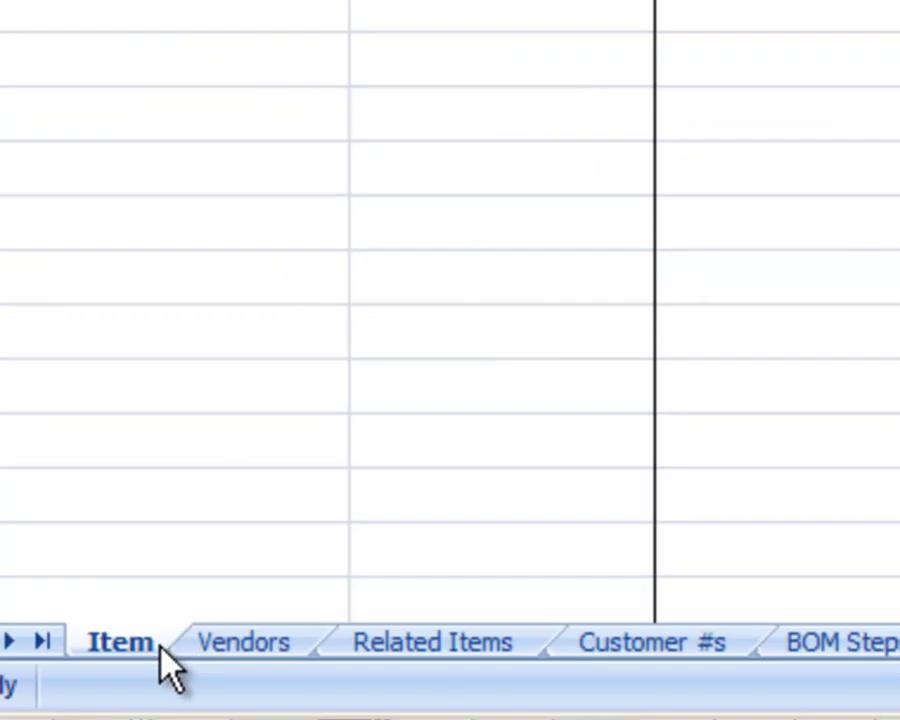
pyautogui.click(290, 645)
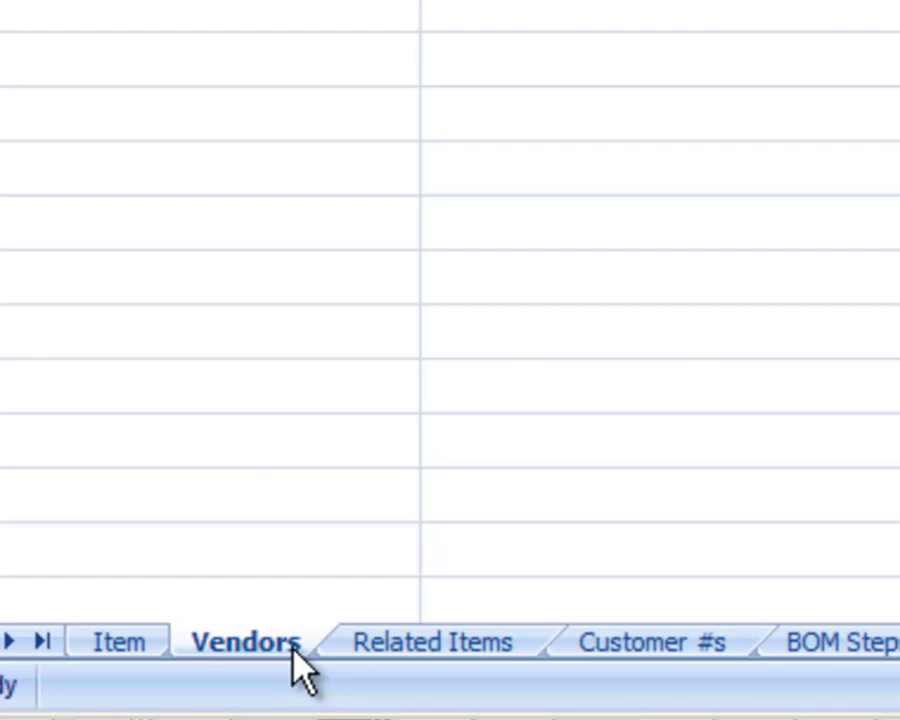
pyautogui.click(520, 645)
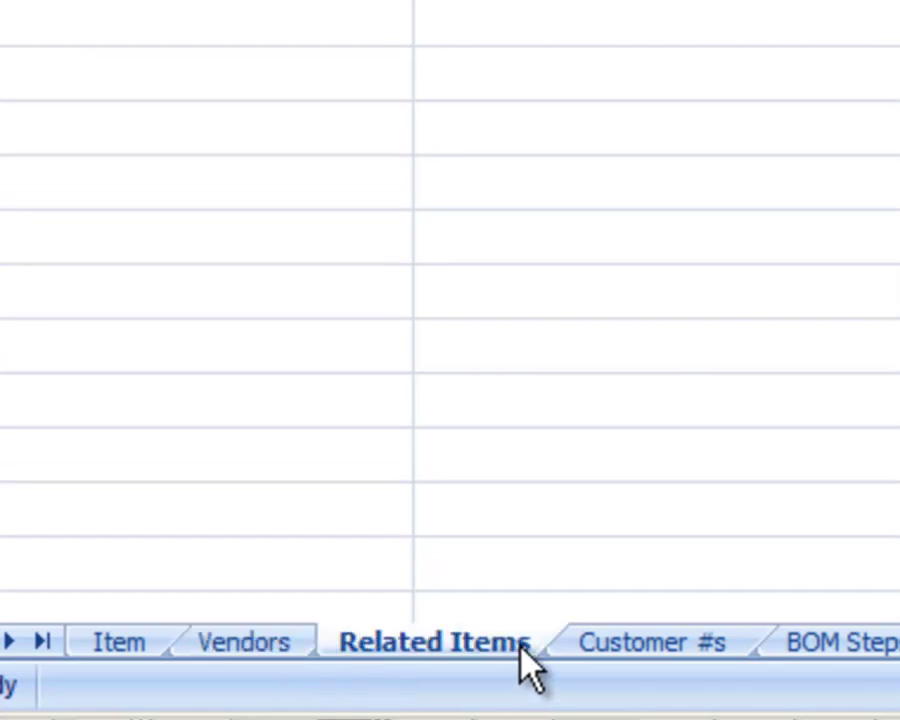
pyautogui.click(716, 660)
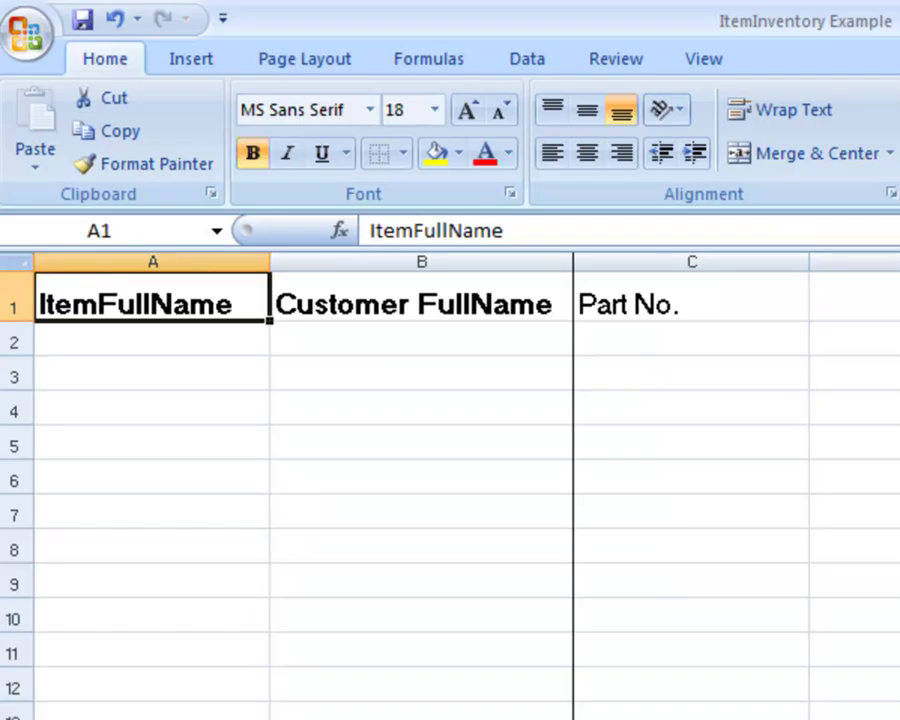
pyautogui.click(461, 331)
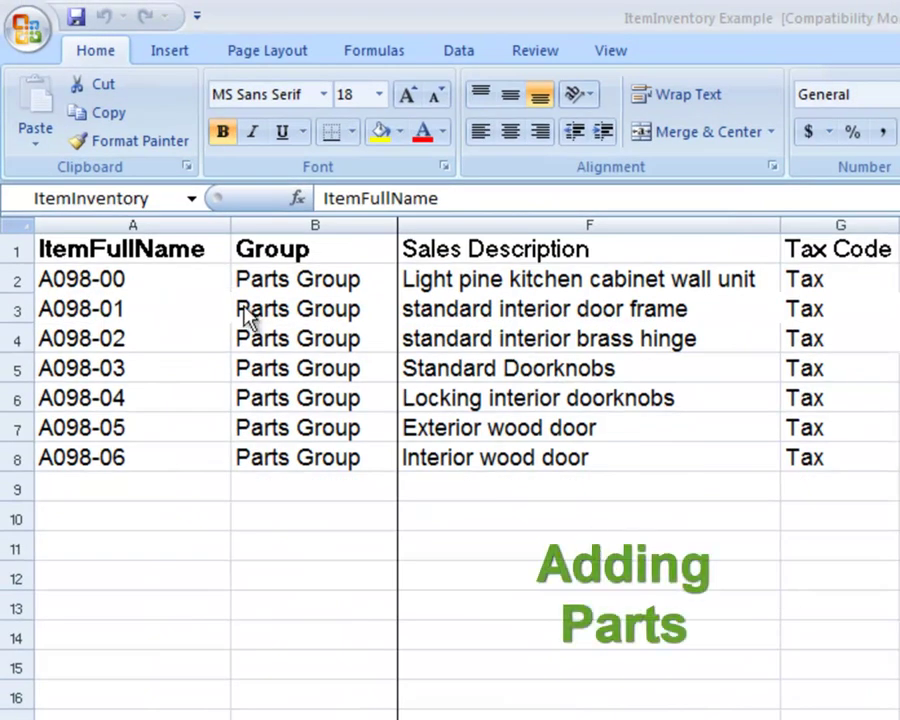
# Examine the ItemFullName and Group columns for the parts being added on the Item sheet.
pyautogui.click(137, 46)
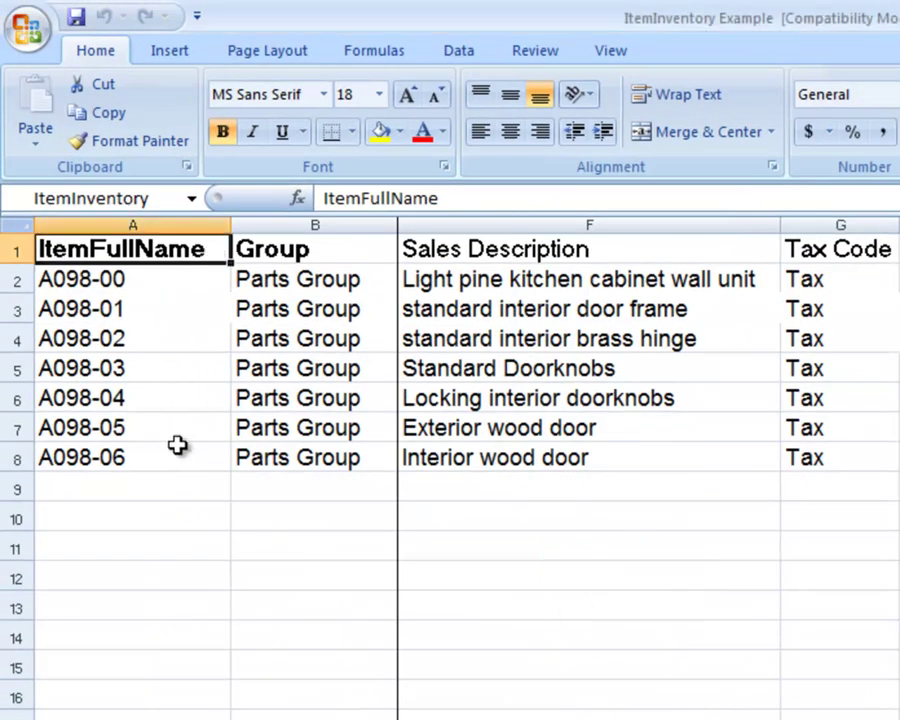
pyautogui.click(360, 250)
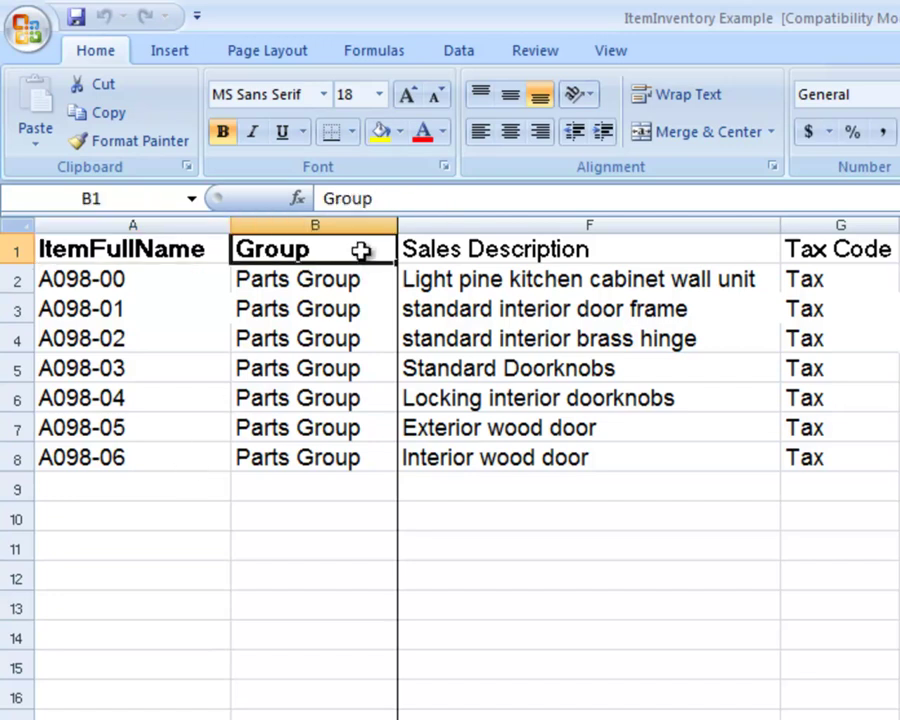
pyautogui.click(199, 311)
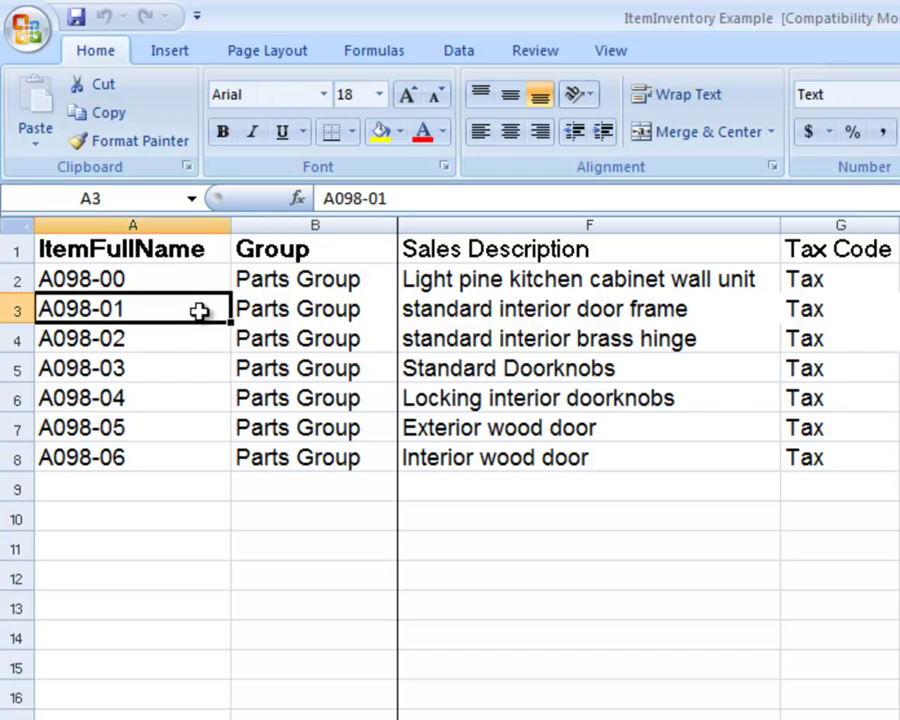
pyautogui.click(352, 672)
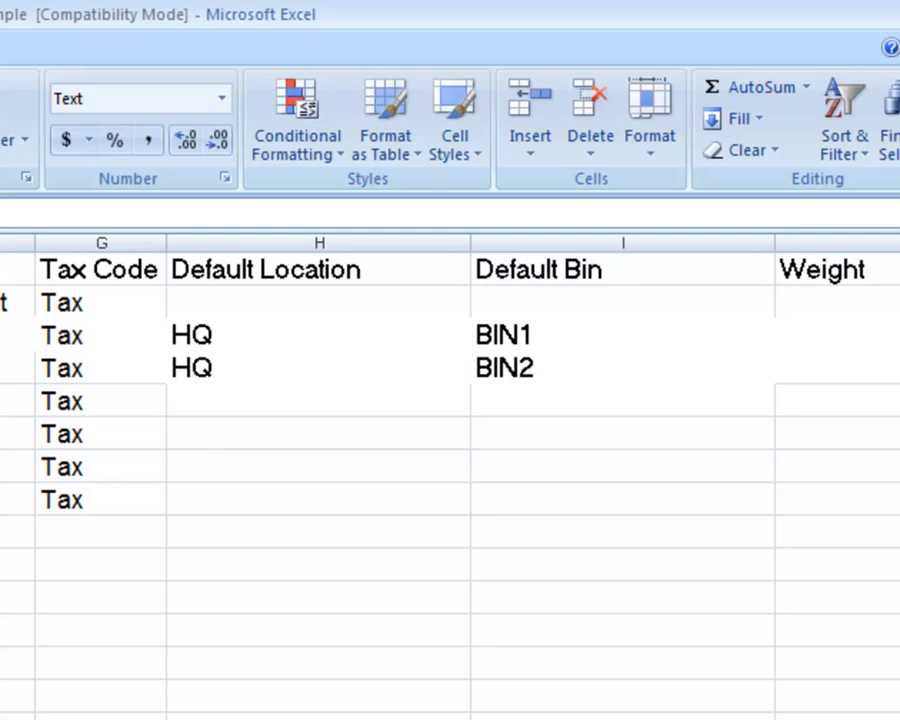
# Examine the Default Bin and Default Location entries, and the Is Serialized value for part A098-06.
pyautogui.click(643, 275)
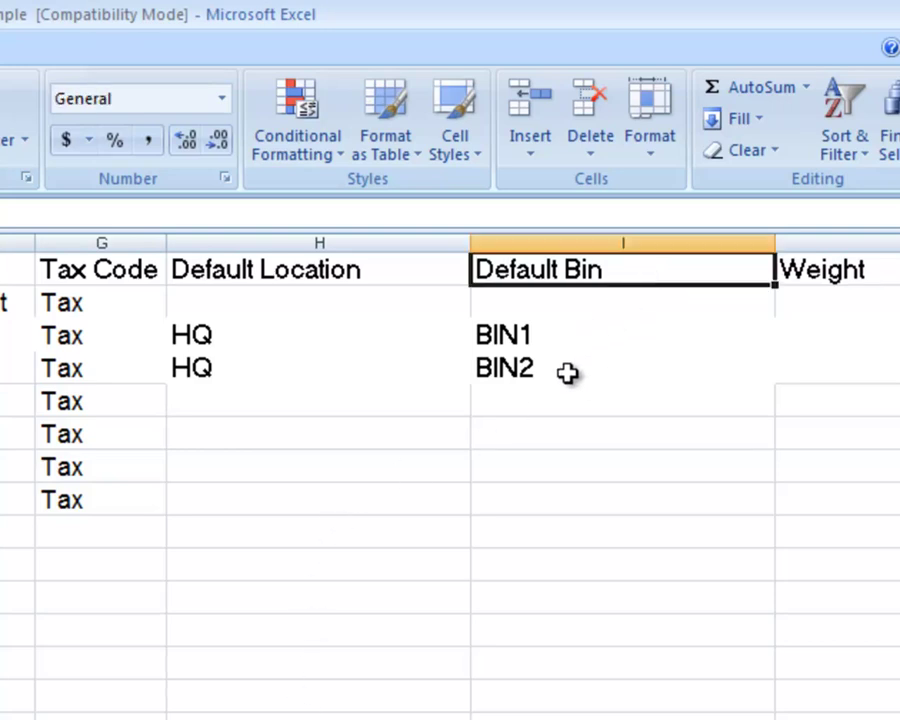
pyautogui.click(263, 332)
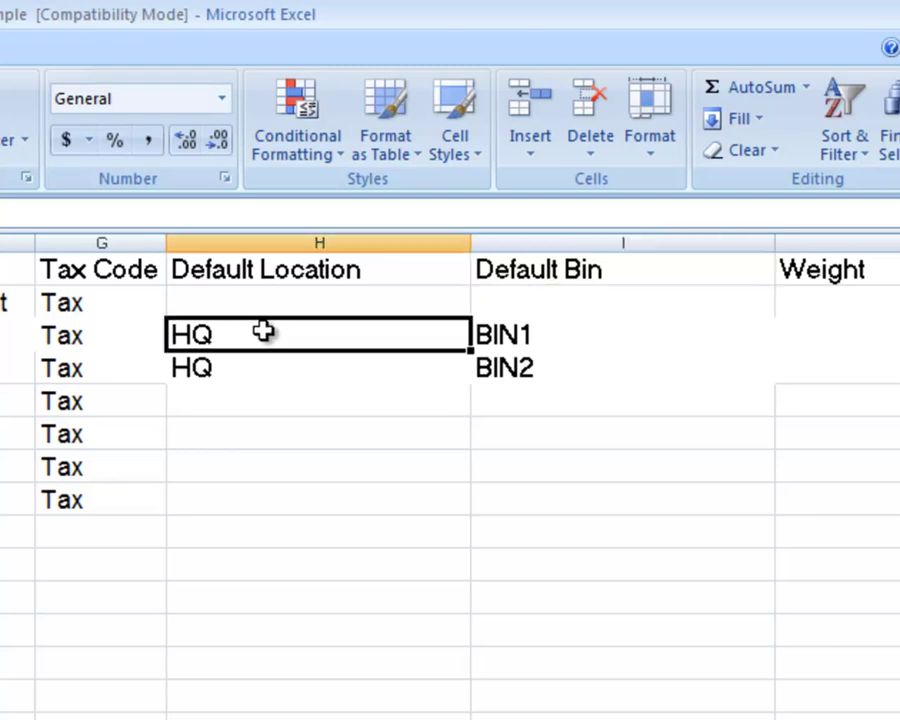
pyautogui.hscroll(8, 630, 450)
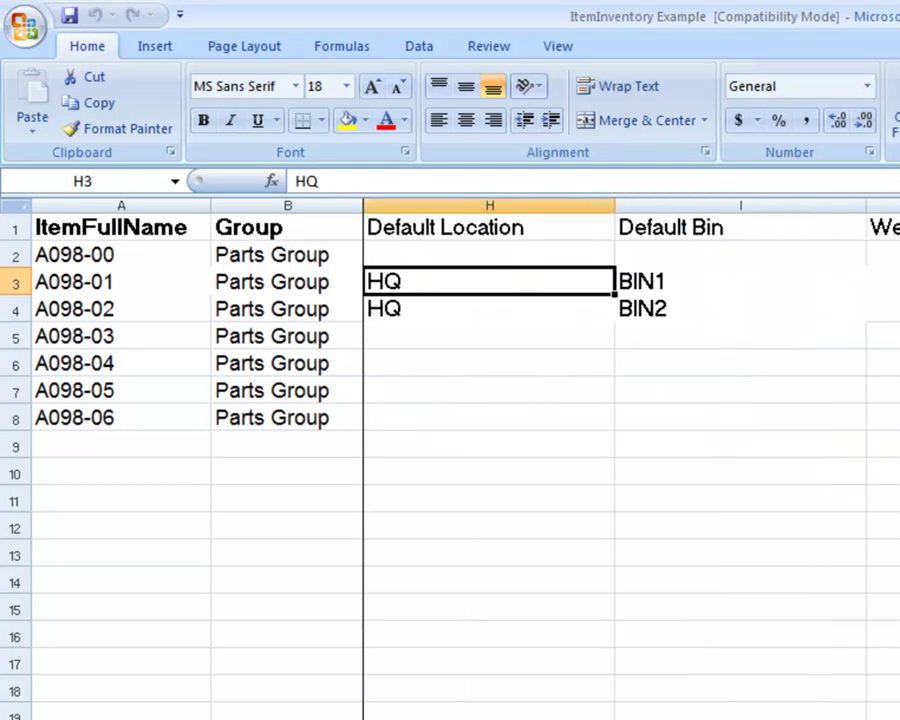
pyautogui.hscroll(2, 630, 450)
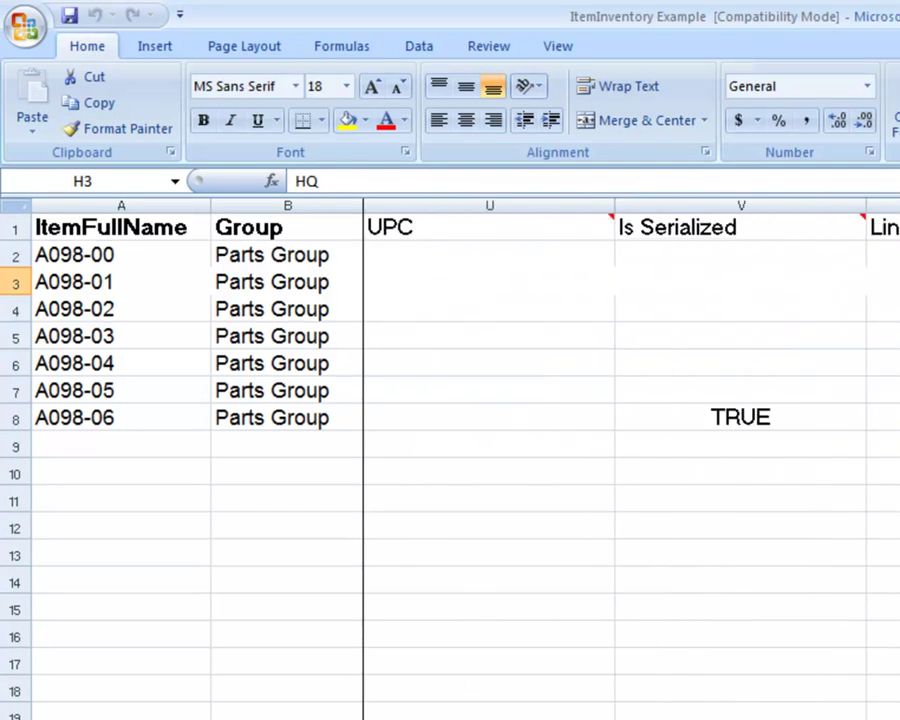
pyautogui.click(814, 227)
pyautogui.click(814, 419)
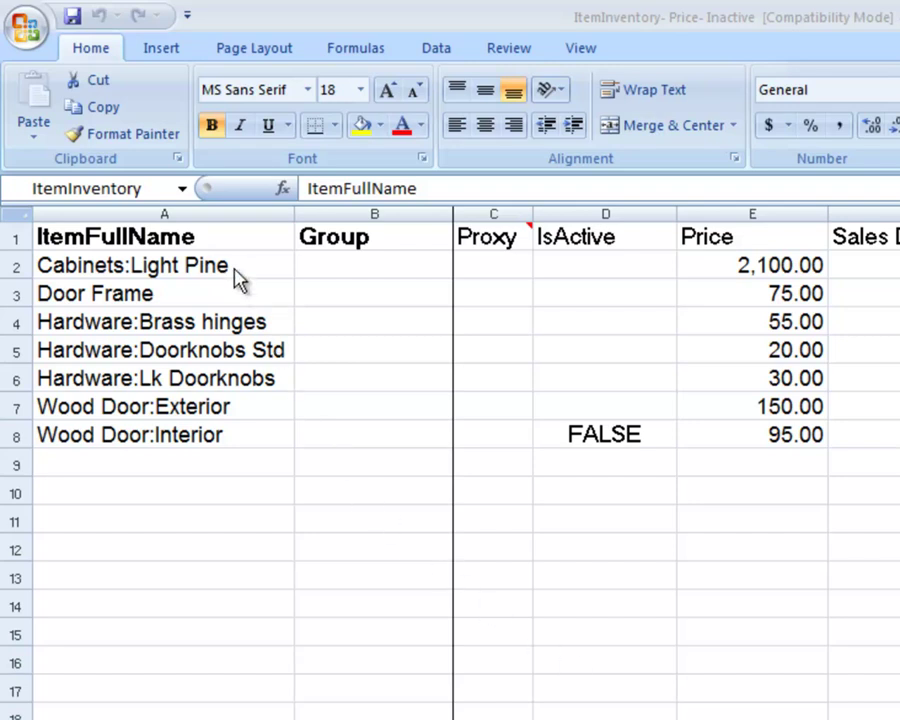
# Examine the ItemFullName, Price and UPC columns in the ItemInventory- Price- Inactive workbook.
pyautogui.click(233, 237)
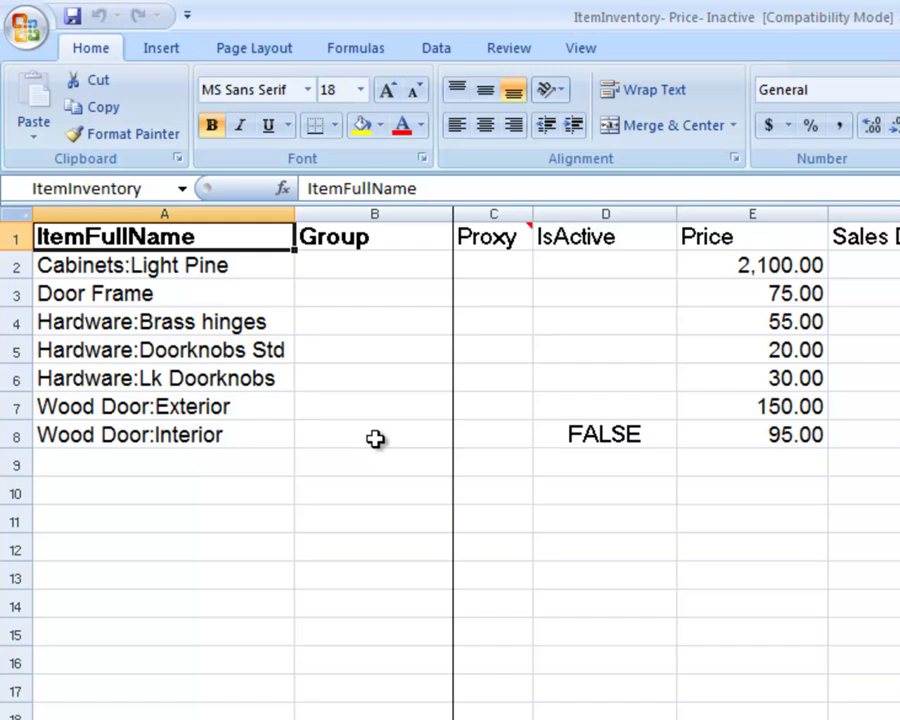
pyautogui.click(776, 244)
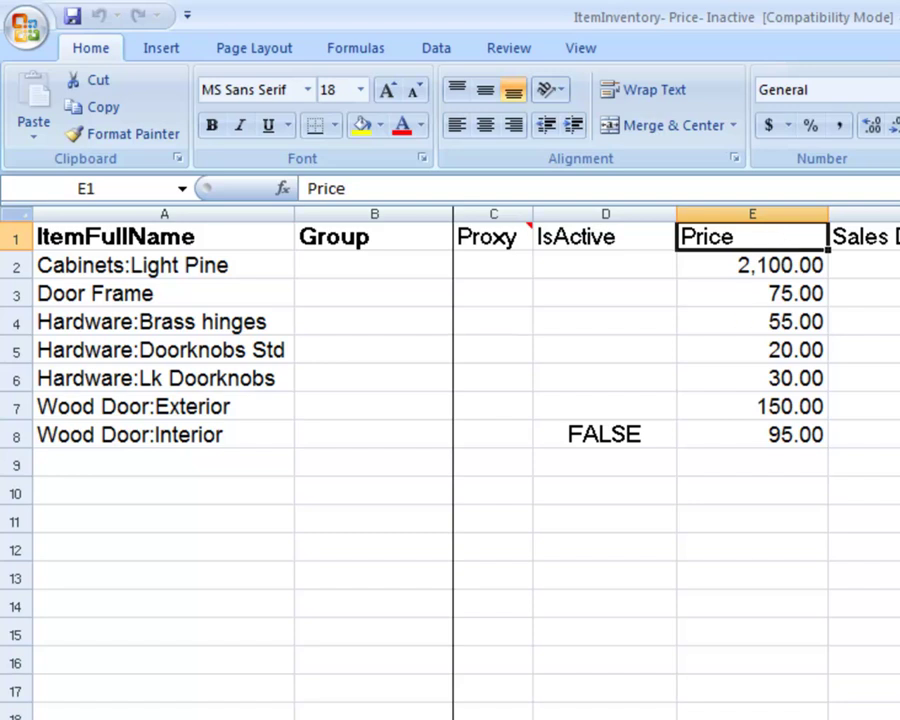
pyautogui.hscroll(10, 676, 460)
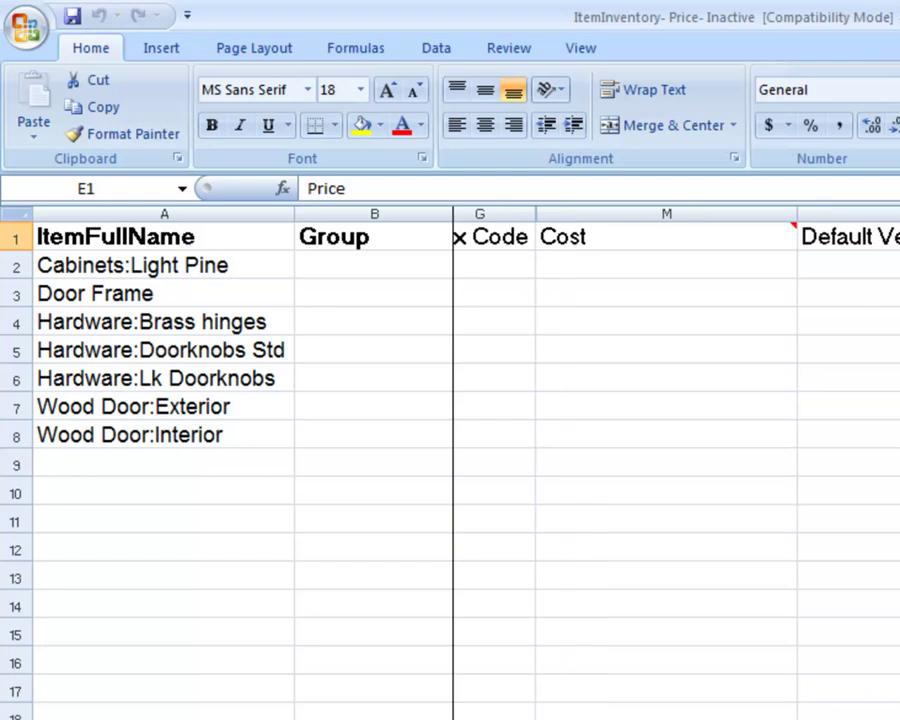
pyautogui.hscroll(2, 676, 460)
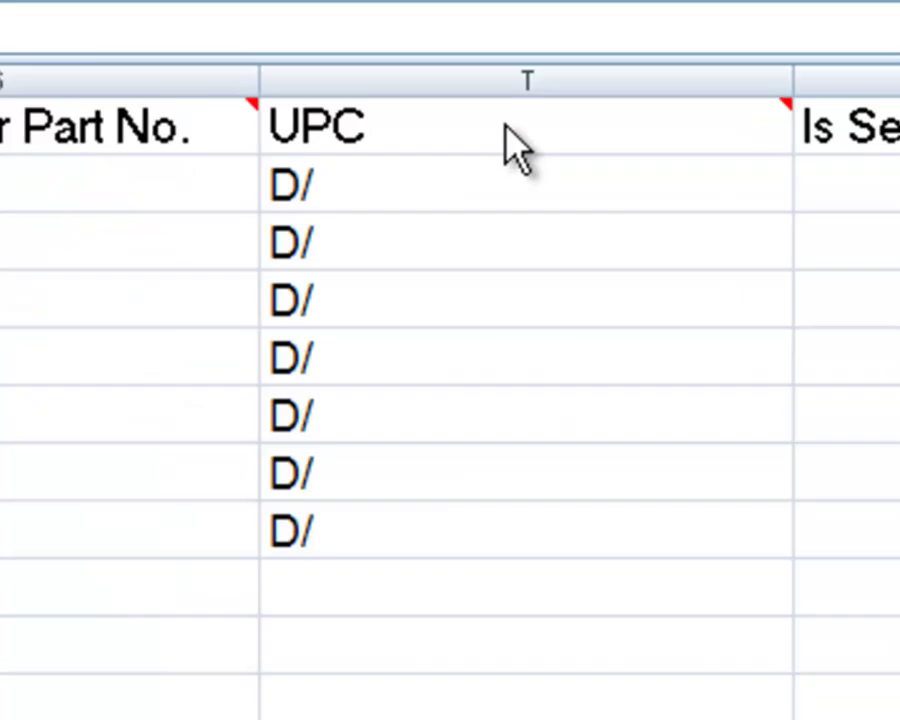
pyautogui.click(505, 127)
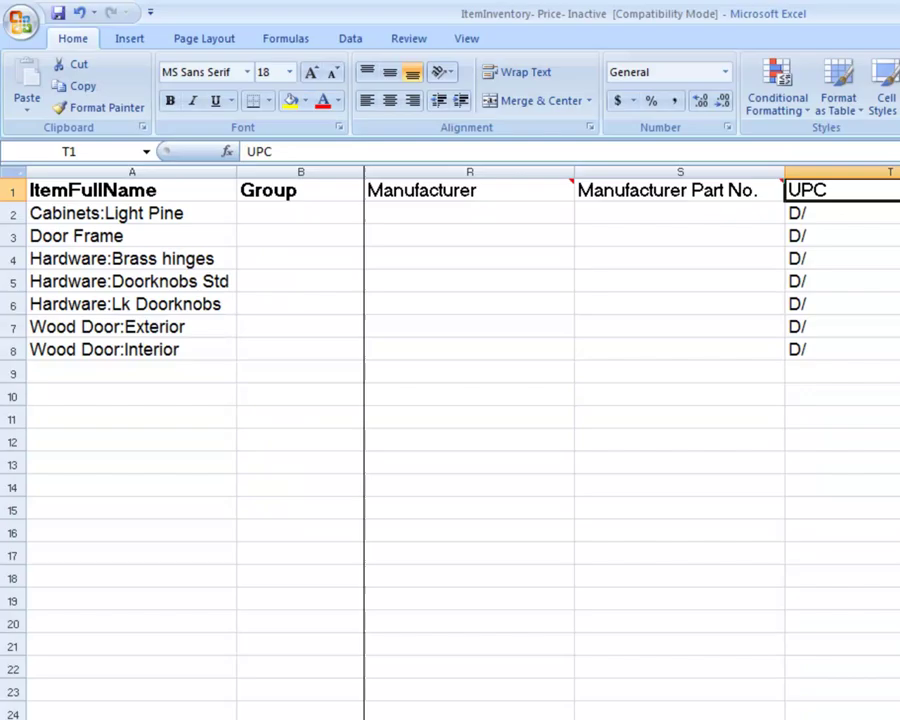
# Check the IsActive column and its entry for the Wood Door:Interior item.
pyautogui.hscroll(-6, 630, 450)
pyautogui.hscroll(-3, 630, 450)
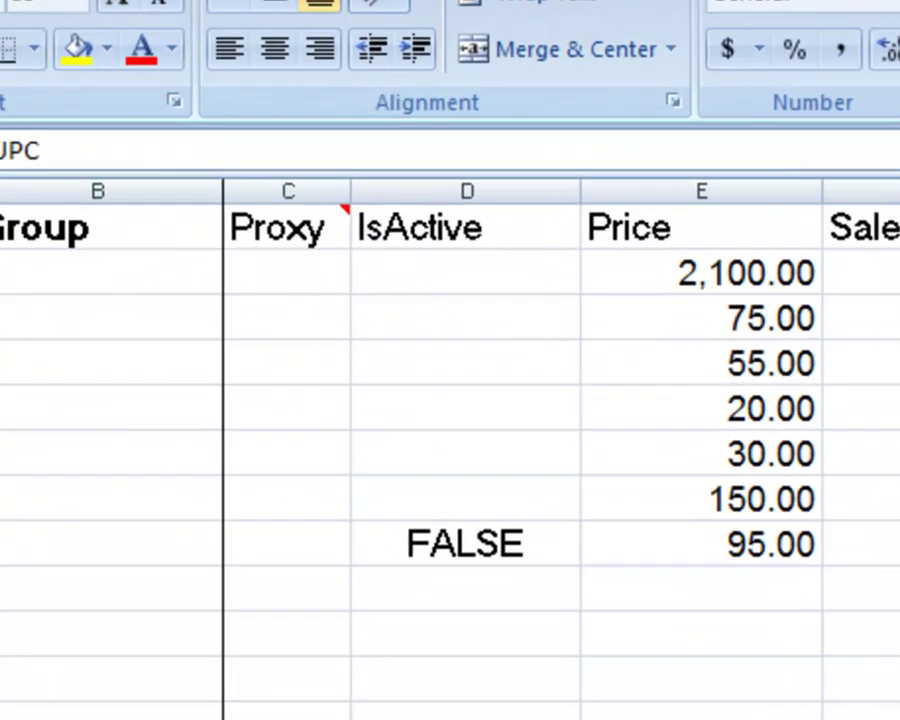
pyautogui.click(507, 193)
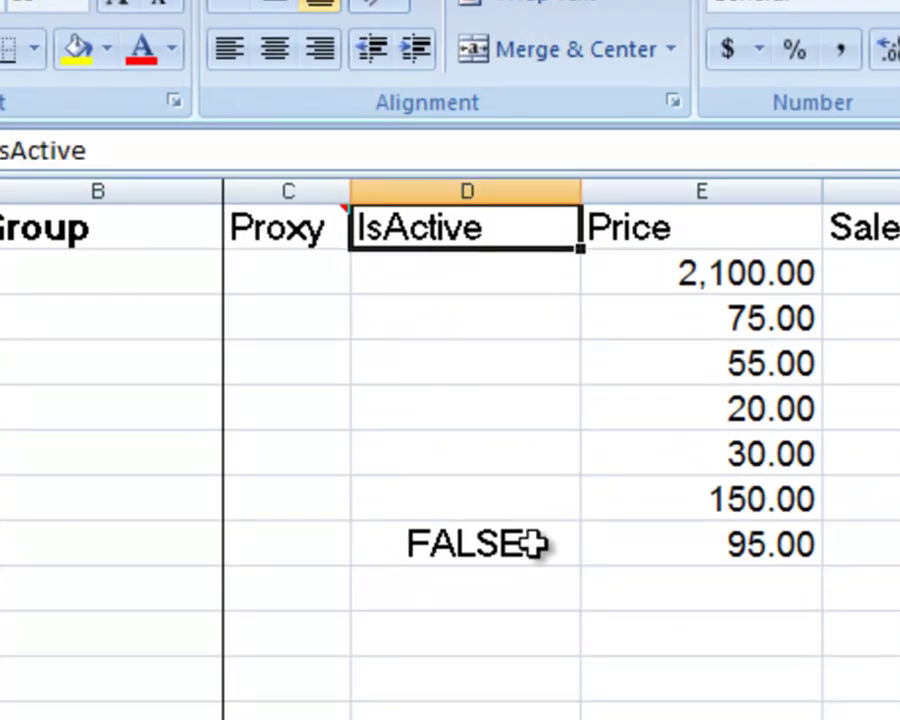
pyautogui.click(533, 545)
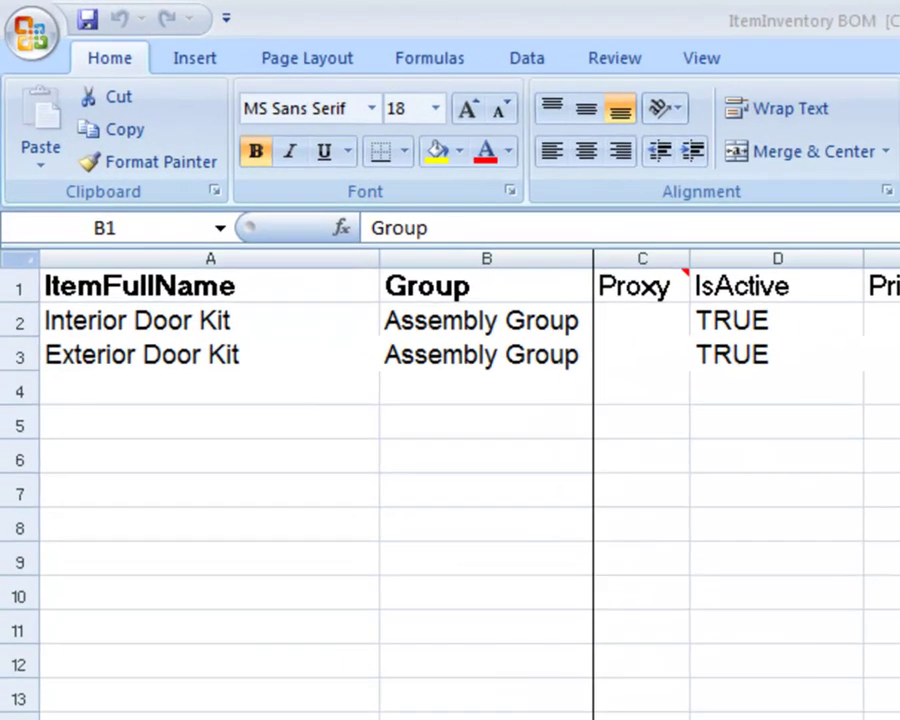
# Examine ItemFullName and Group in the ItemInventory BOM workbook, and show the BOM Steps sheet's ItemFullName column.
pyautogui.click(292, 288)
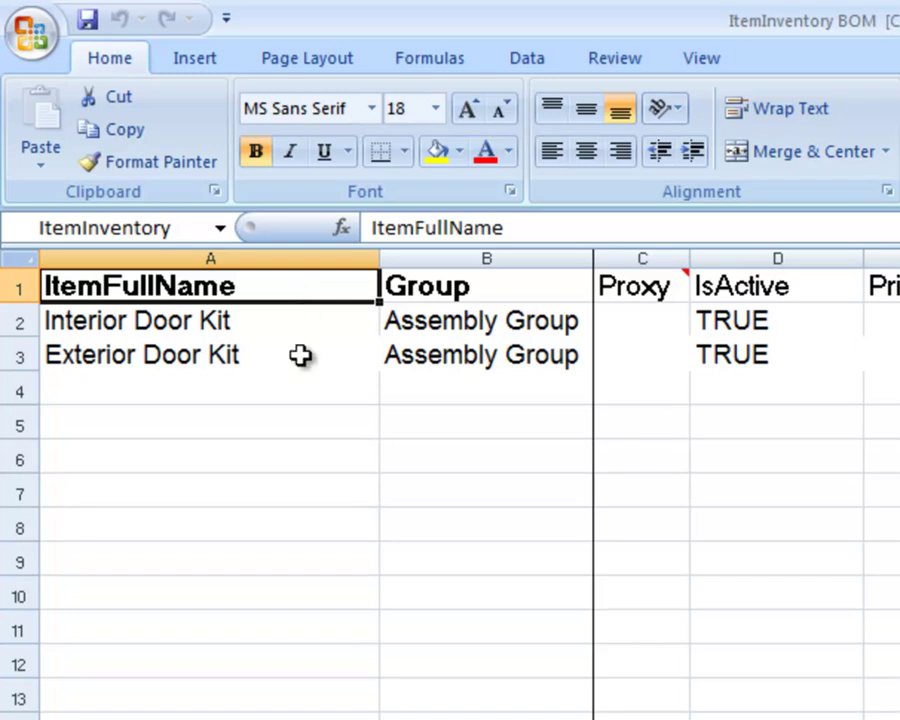
pyautogui.click(507, 289)
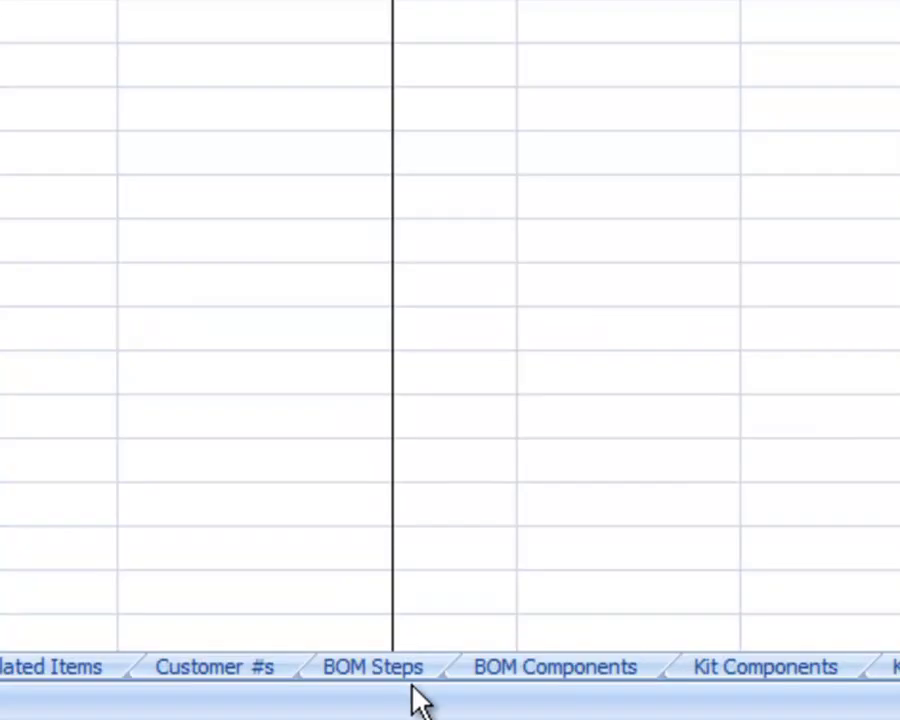
pyautogui.click(410, 688)
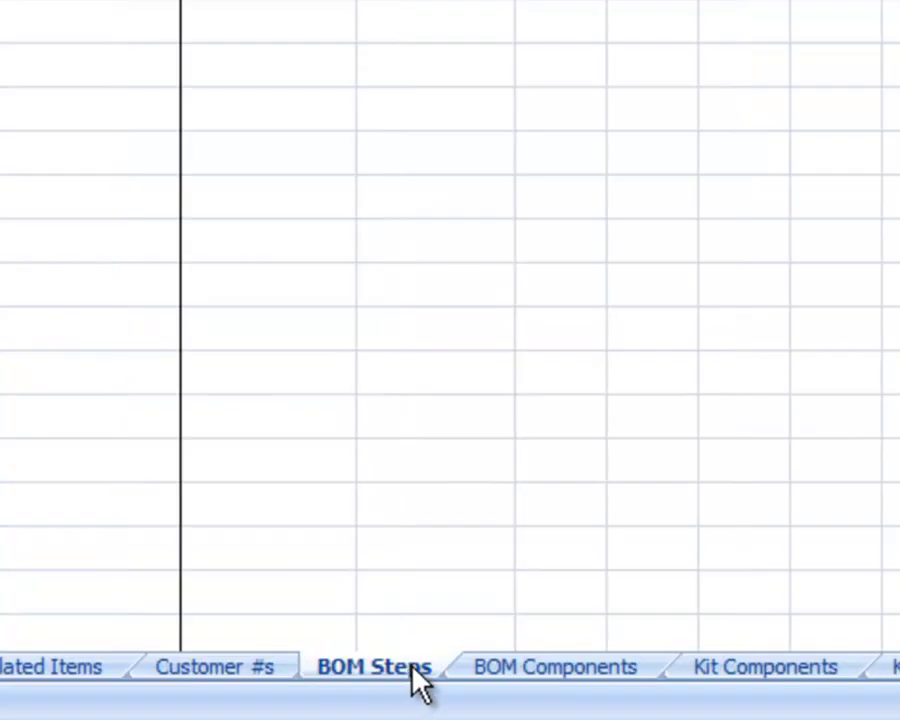
pyautogui.click(300, 94)
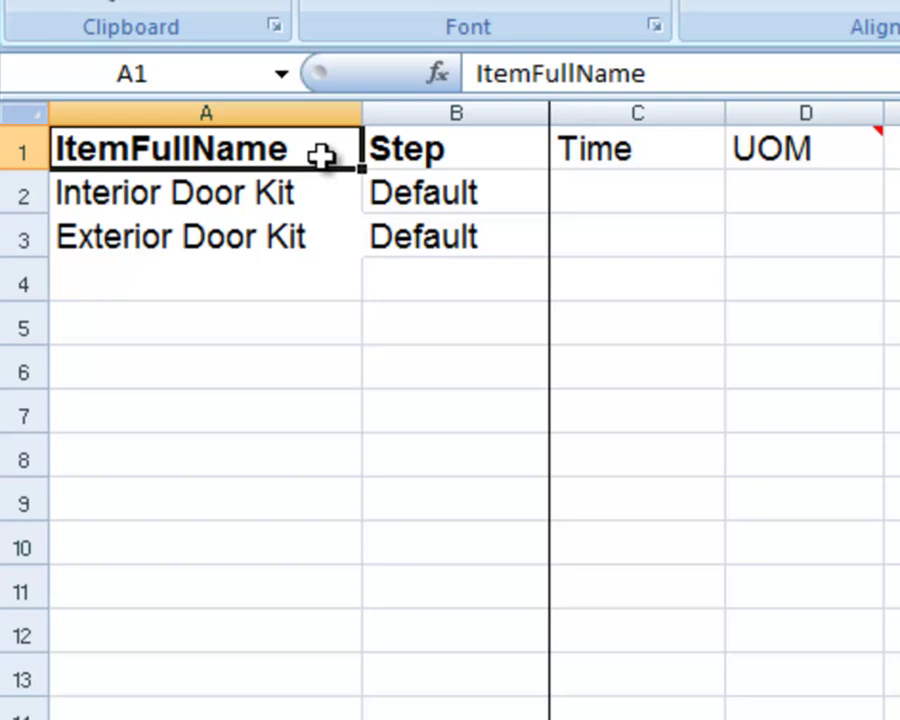
# Examine the Step column on the BOM Steps sheet, and the ItemFullName, Component ItemFullName and Qty columns on the BOM Components sheet.
pyautogui.click(500, 151)
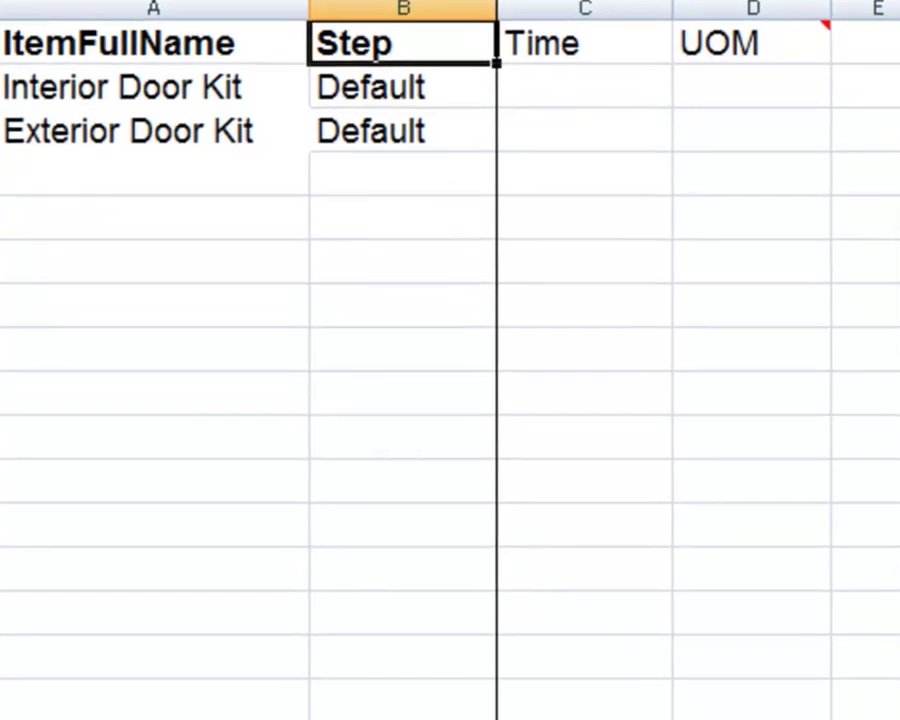
pyautogui.click(535, 675)
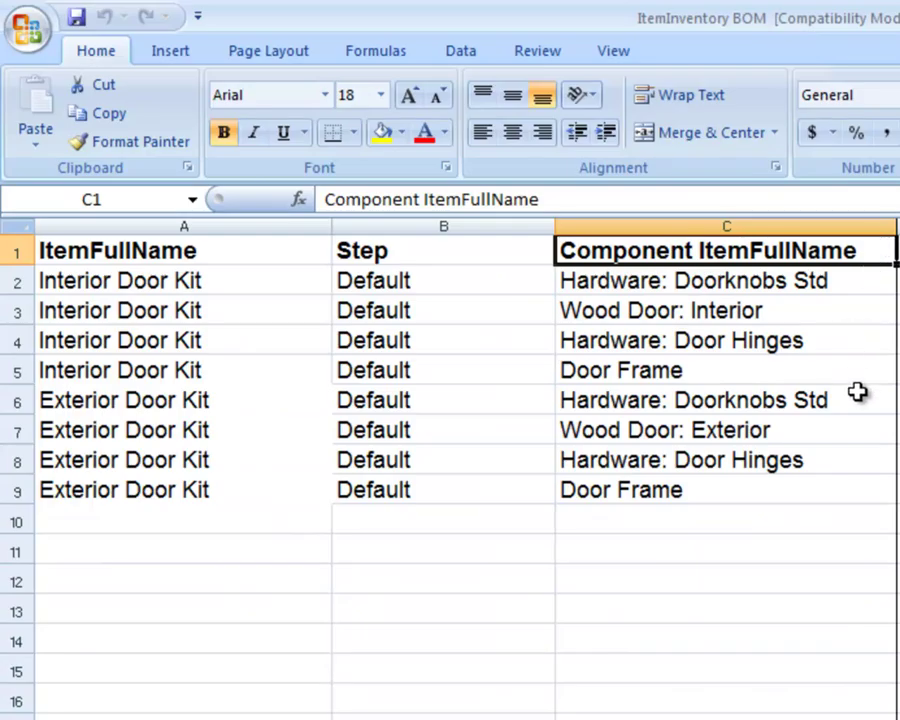
pyautogui.hotkey('ctrl', 'Home')
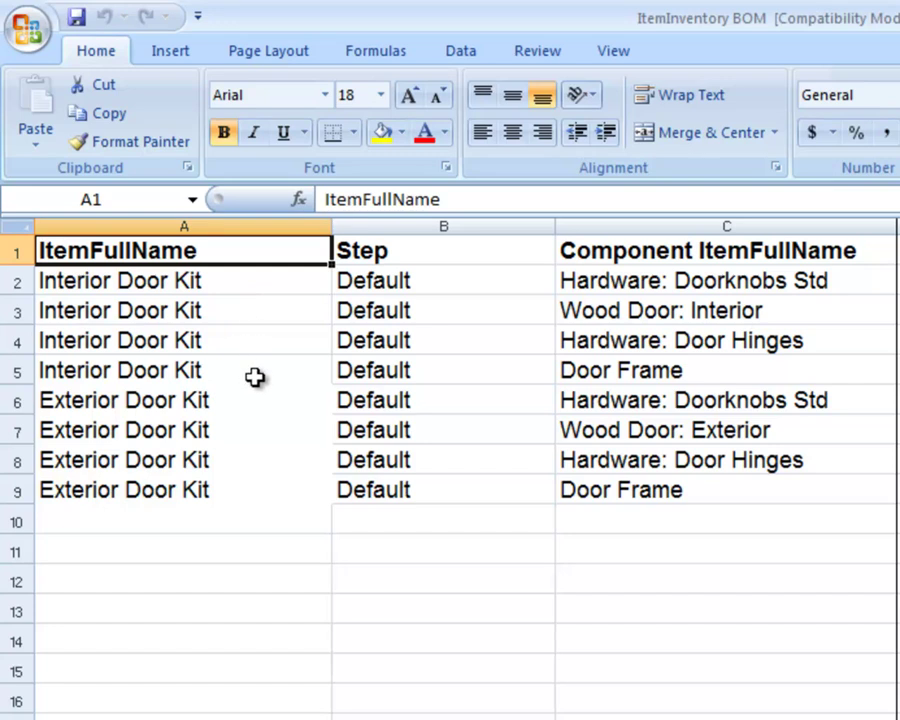
pyautogui.click(780, 244)
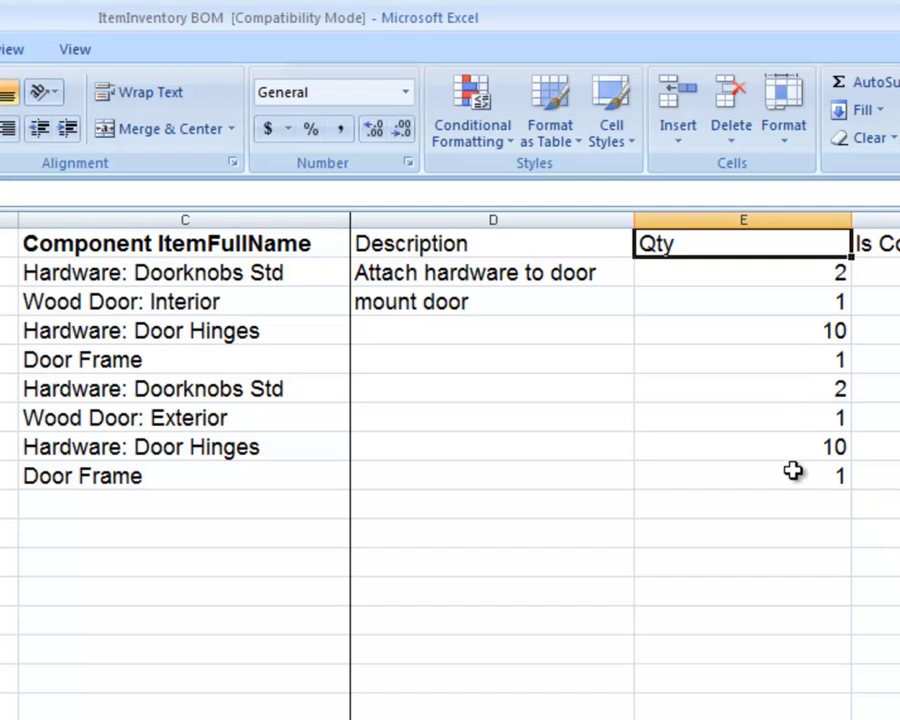
pyautogui.click(607, 276)
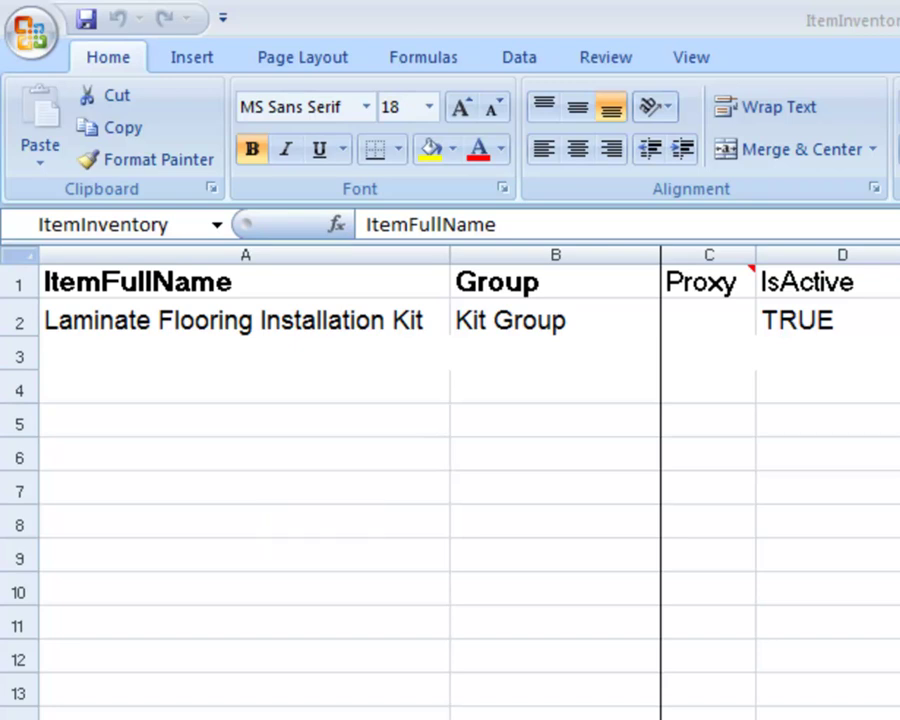
# Examine ItemFullName and Group in the ItemInventory Kits workbook, and the Component Name column on its Kit Components sheet.
pyautogui.click(346, 281)
pyautogui.click(584, 281)
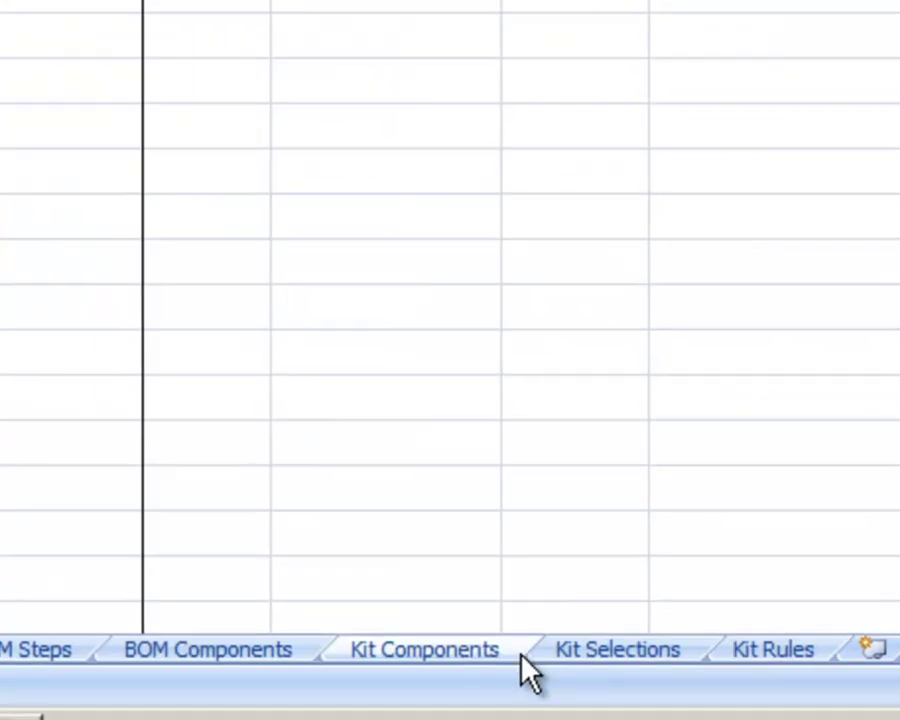
pyautogui.click(519, 648)
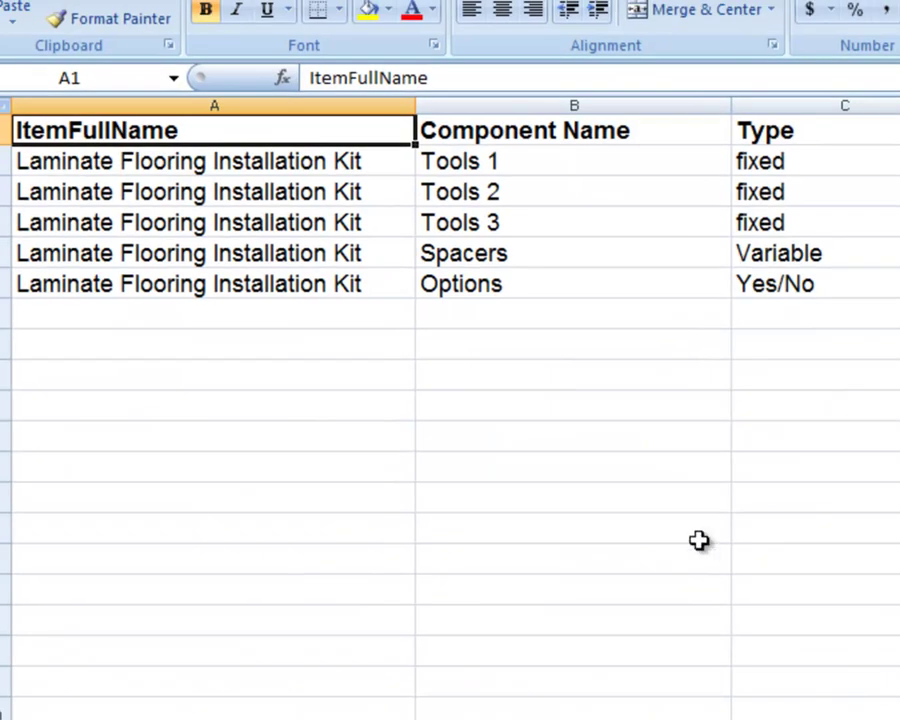
pyautogui.click(661, 127)
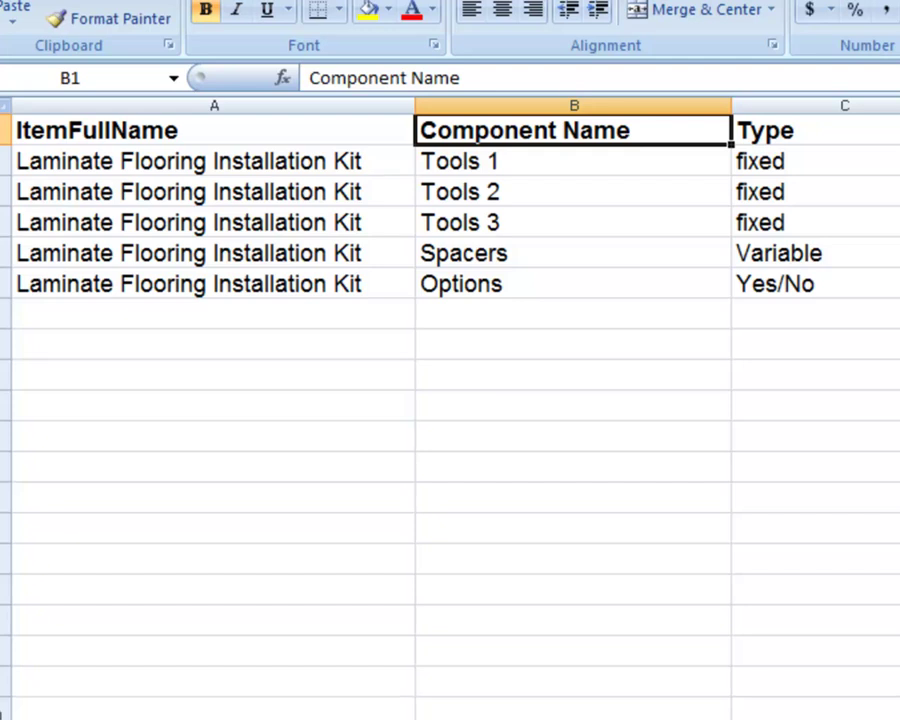
pyautogui.click(661, 127)
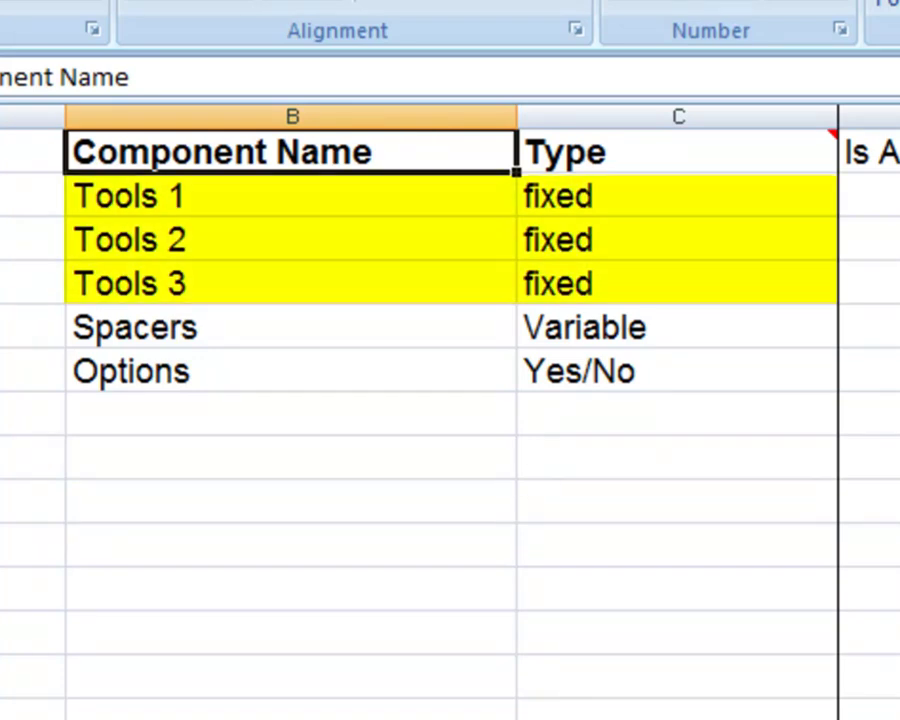
# Examine the ItemFullName, Component Name, Selection ItemFullName, Qty and Price columns on the Kit Selections sheet, and return to the Item sheet.
pyautogui.click(678, 710)
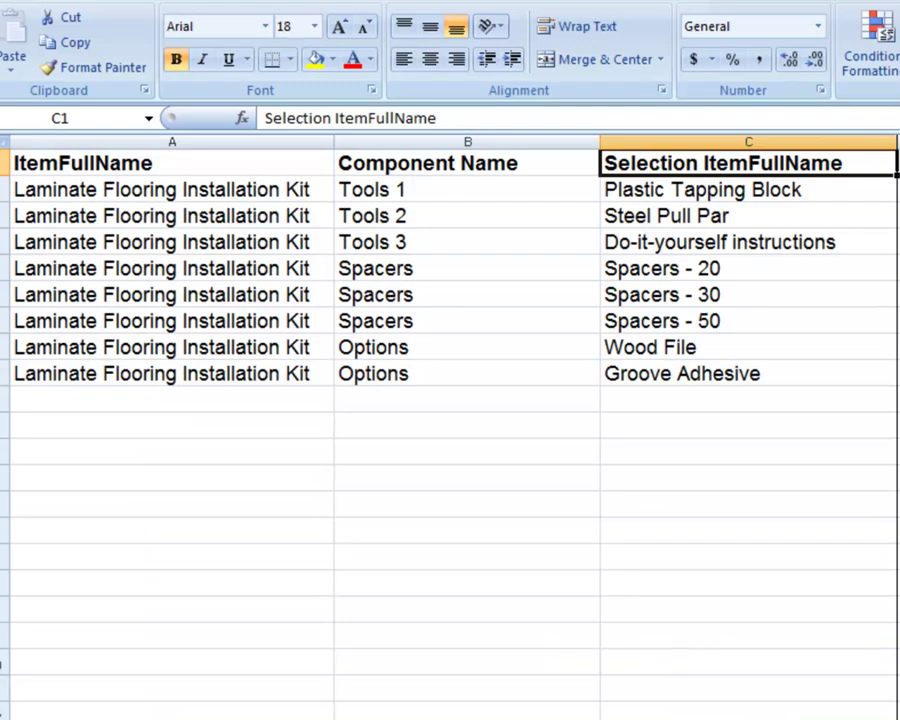
pyautogui.click(268, 166)
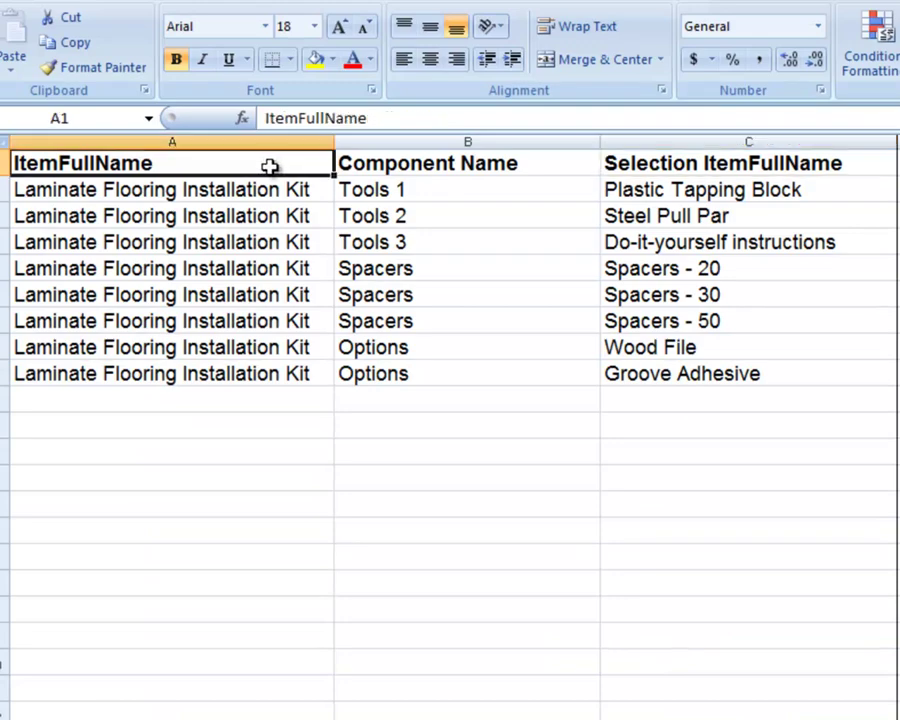
pyautogui.click(541, 164)
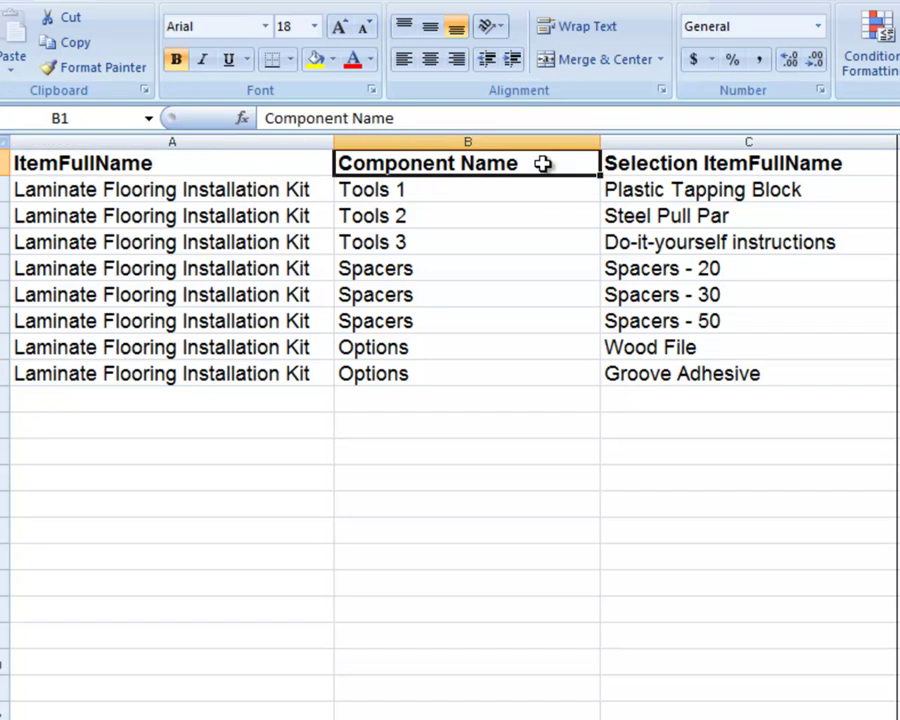
pyautogui.press('Right')
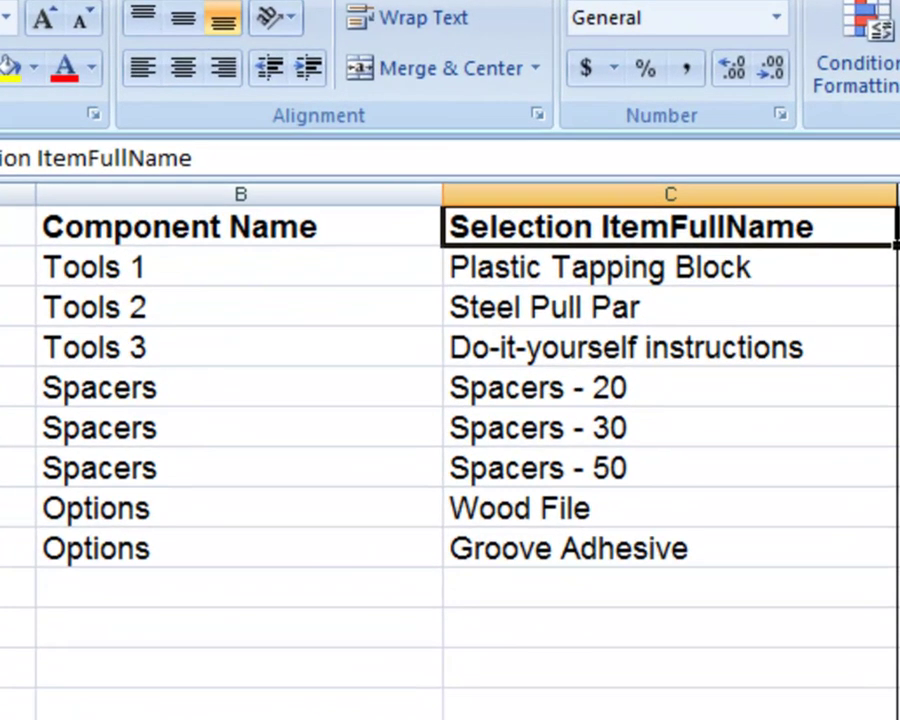
pyautogui.click(353, 227)
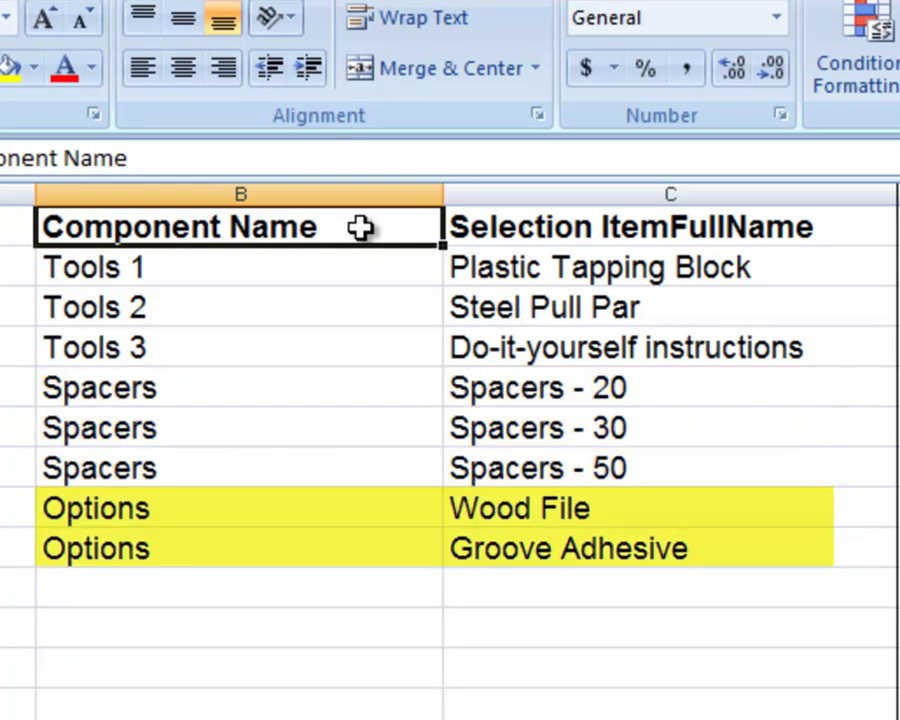
pyautogui.click(657, 140)
pyautogui.click(733, 136)
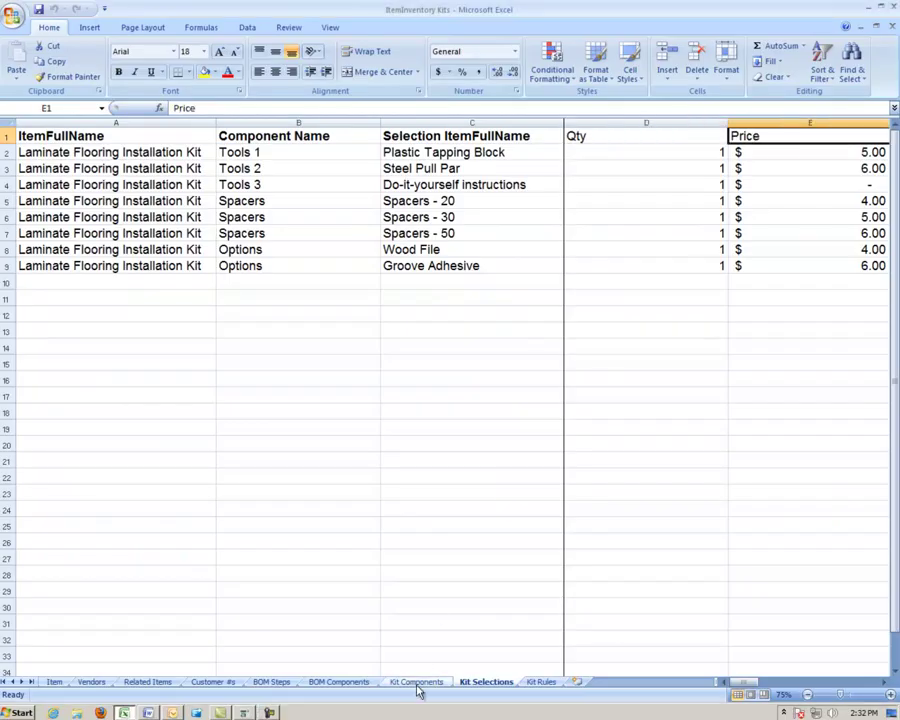
pyautogui.click(416, 682)
pyautogui.click(55, 682)
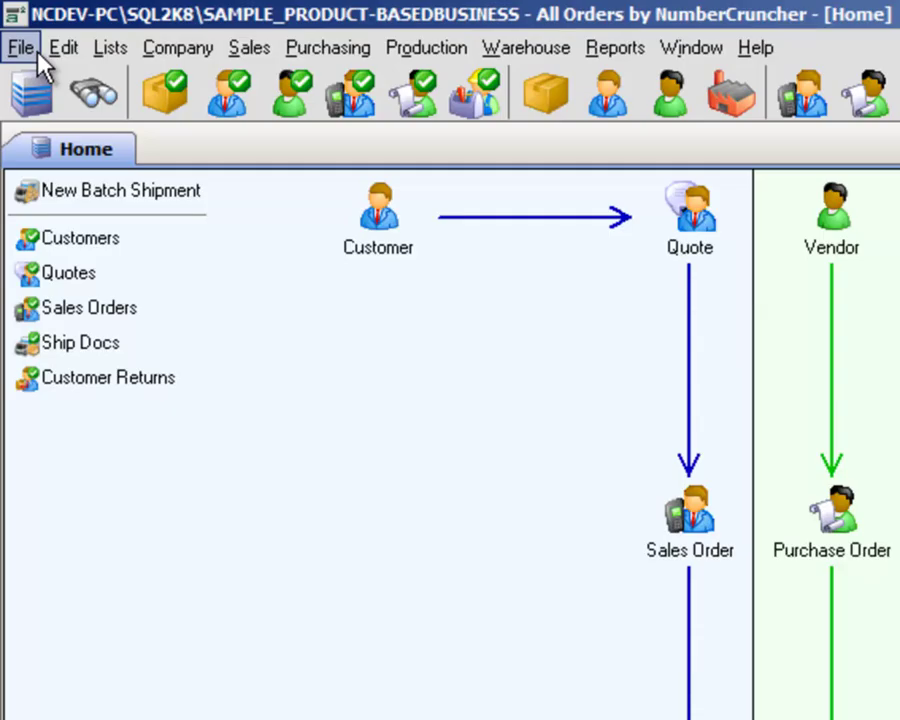
# Switch to All Orders and bring up the available Excel import types.
pyautogui.click(37, 54)
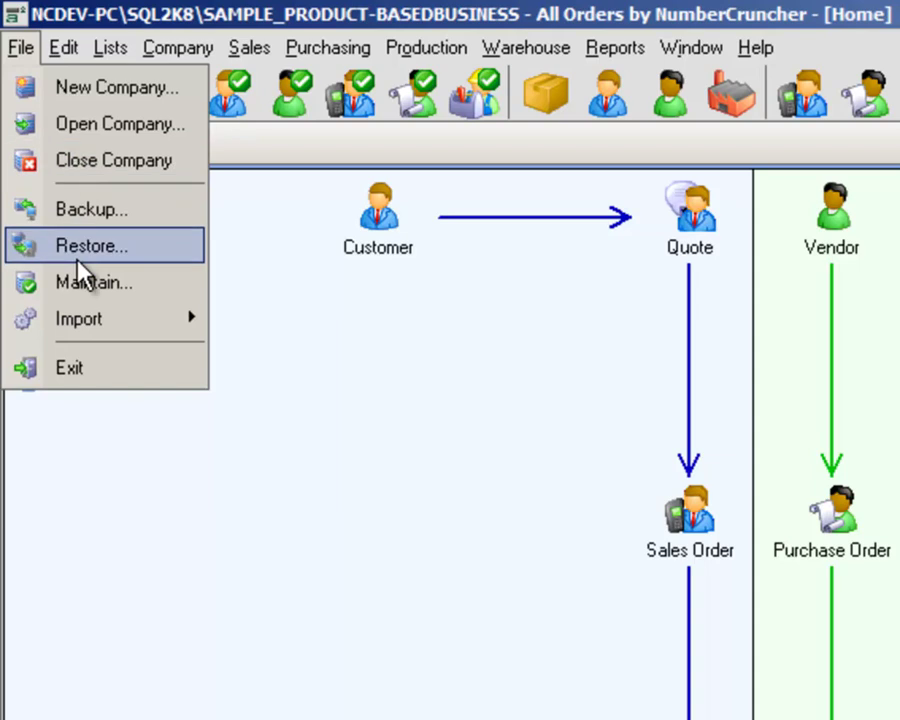
pyautogui.moveTo(120, 322)
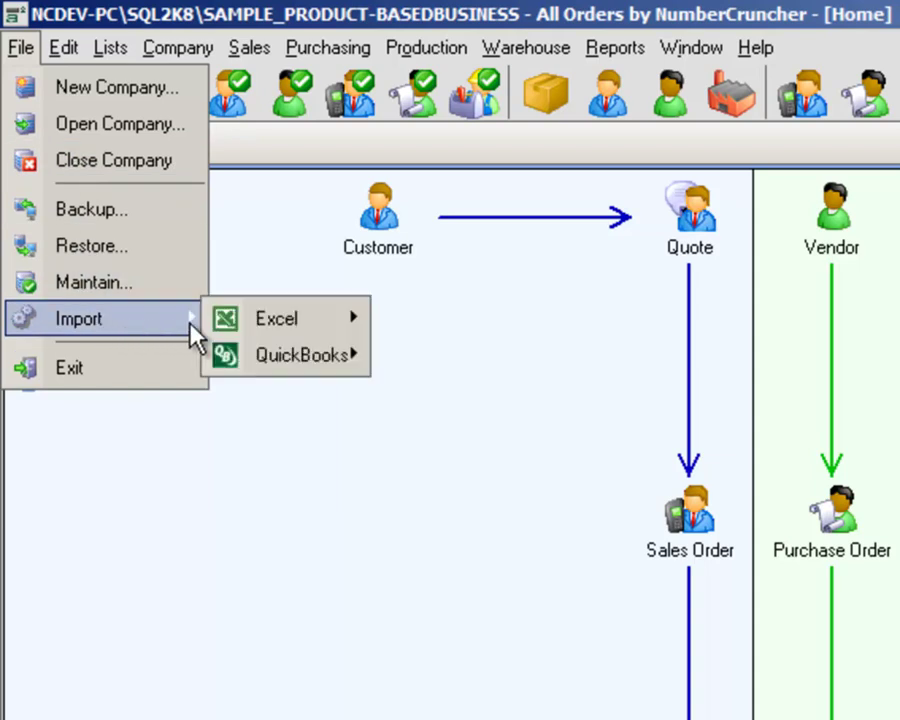
pyautogui.moveTo(305, 322)
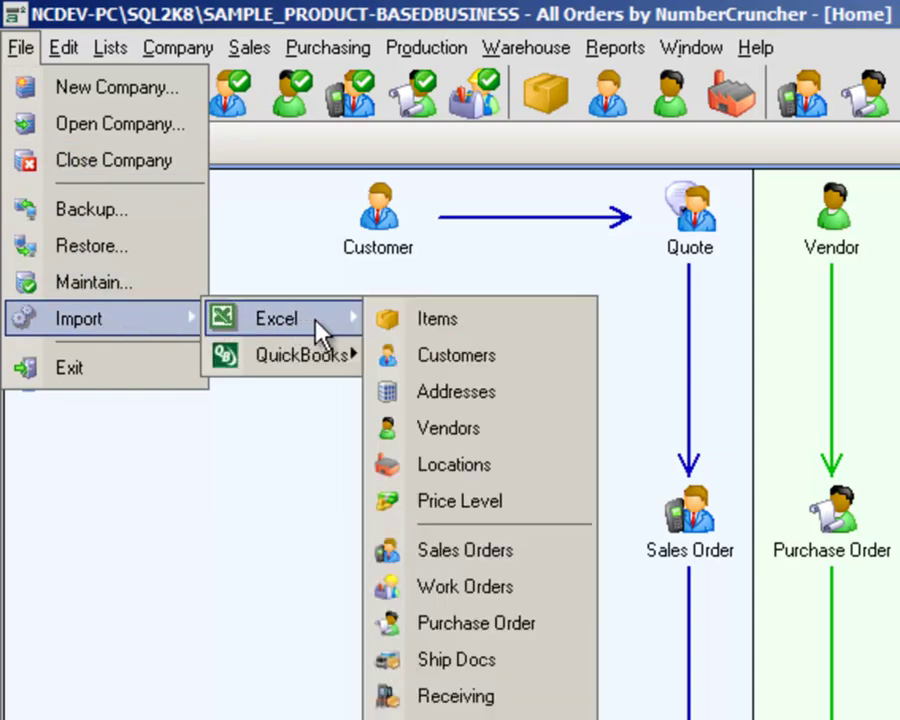